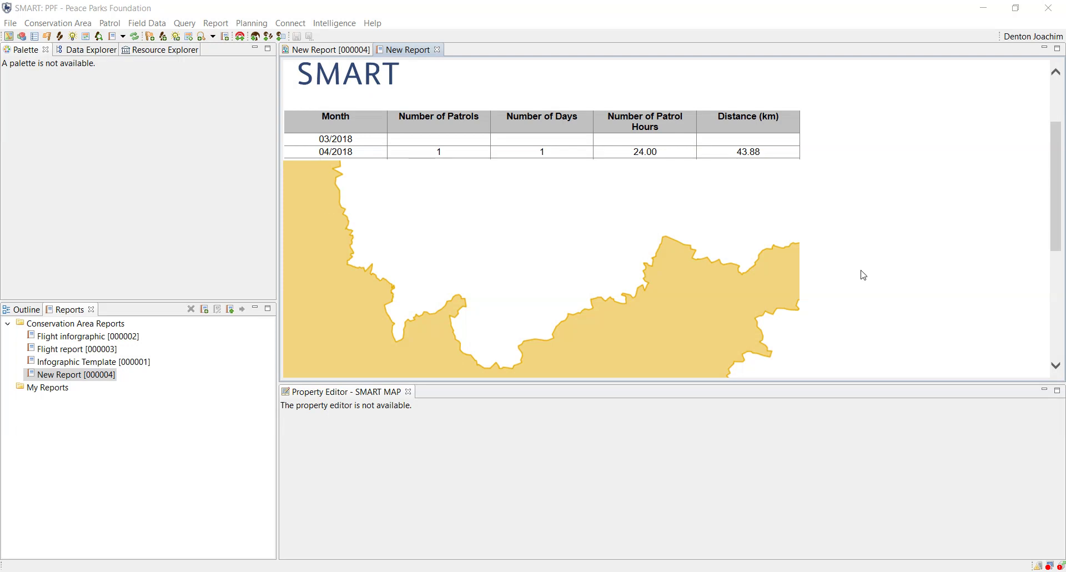
# In the Map view, load the WesternCapTest basemap and zoom to the WesternCape layer
pyautogui.scroll(-5, 863, 276)
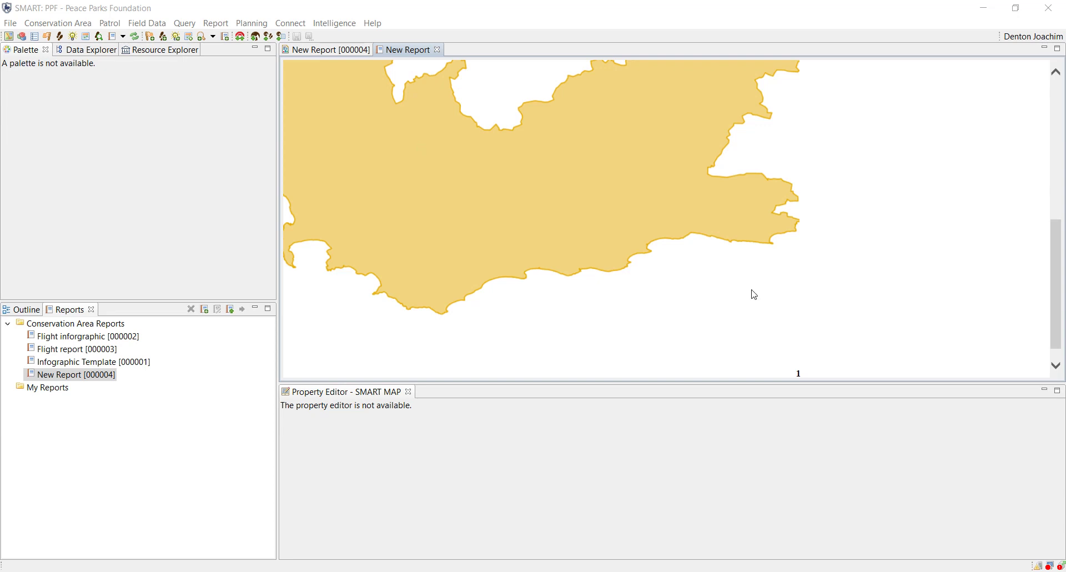
pyautogui.click(9, 37)
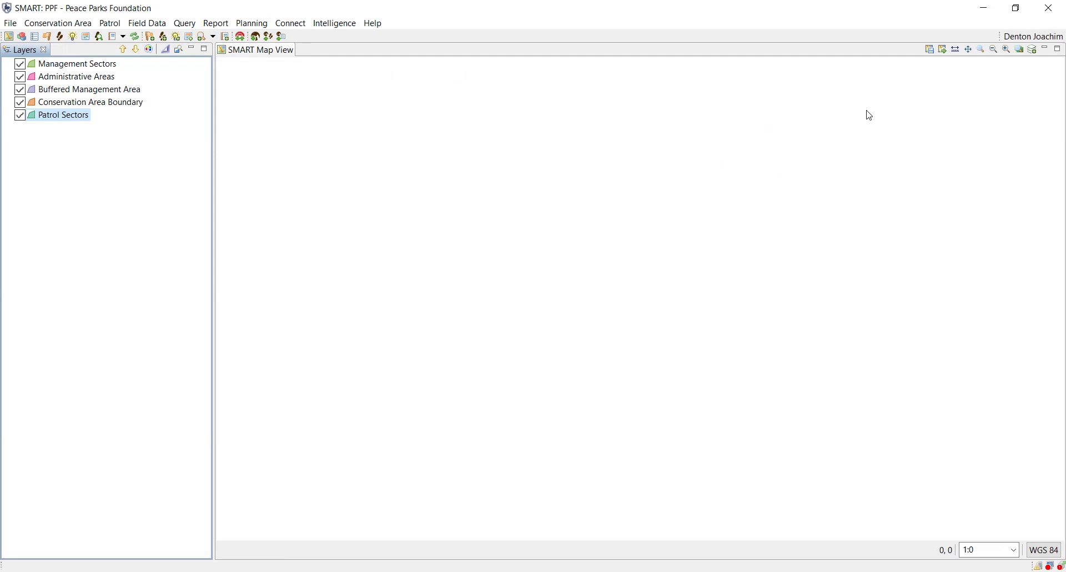
pyautogui.click(944, 51)
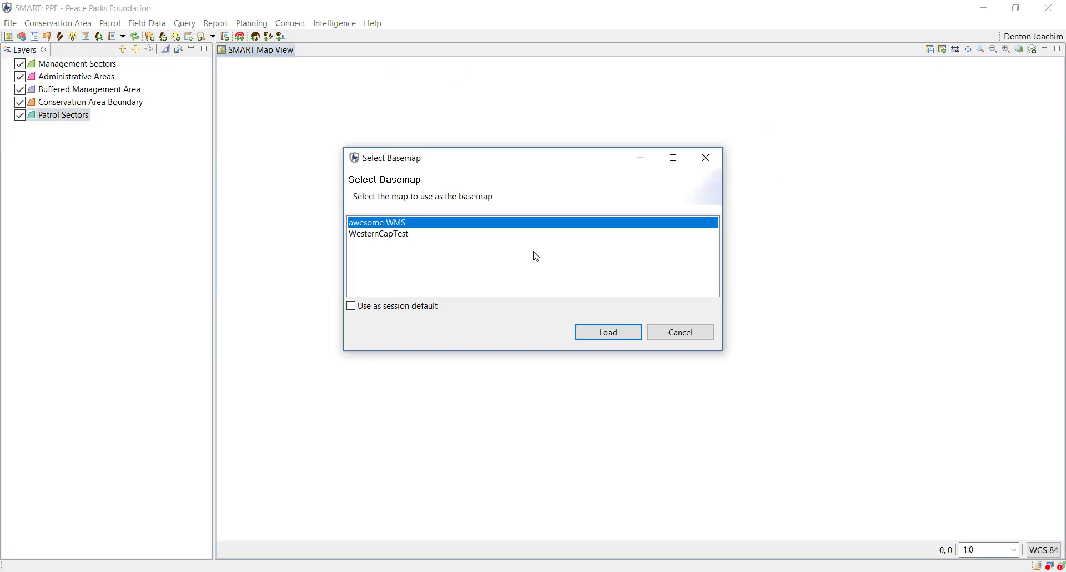
pyautogui.click(378, 236)
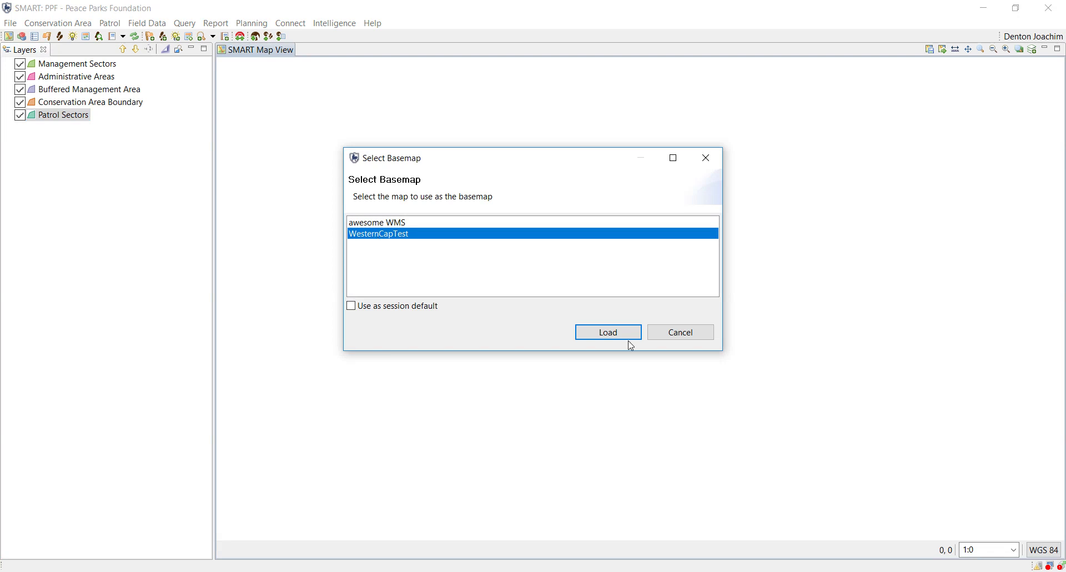
pyautogui.click(611, 333)
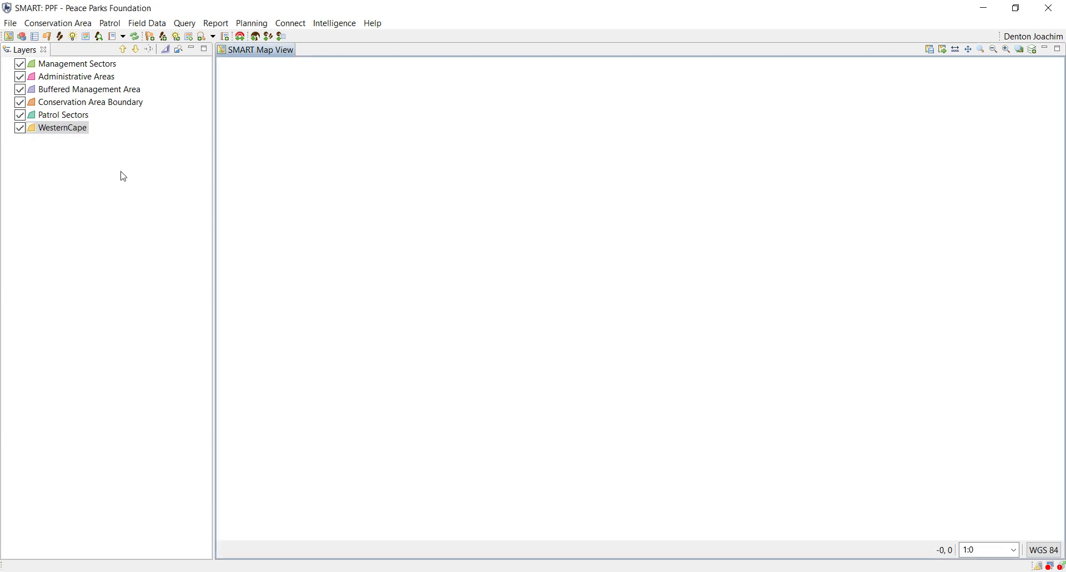
pyautogui.rightClick(61, 132)
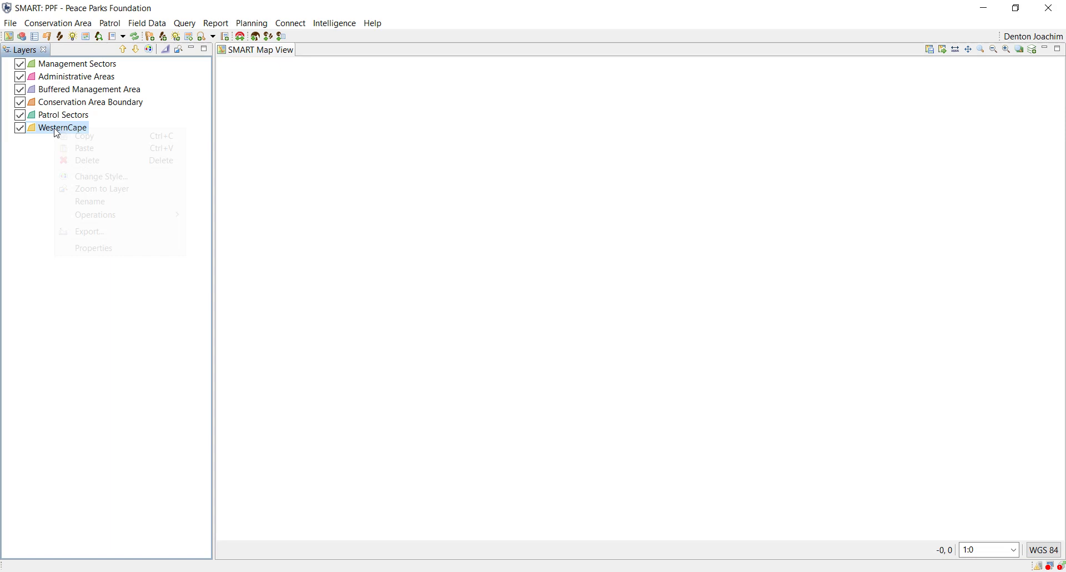
pyautogui.click(101, 190)
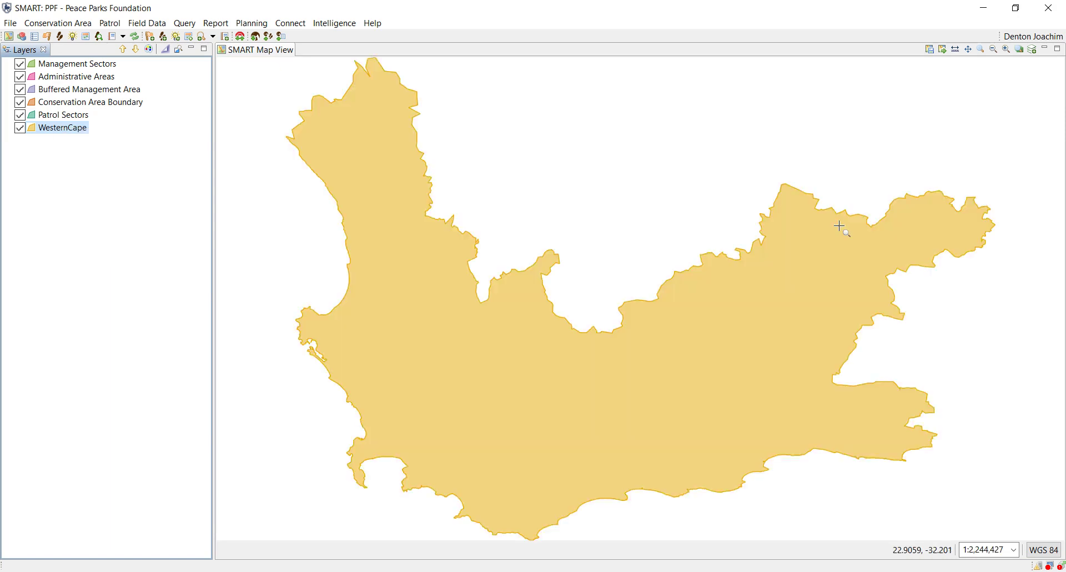
# Add North Arrow, Legend and Scalebar map decoration layers to the map
pyautogui.click(1032, 50)
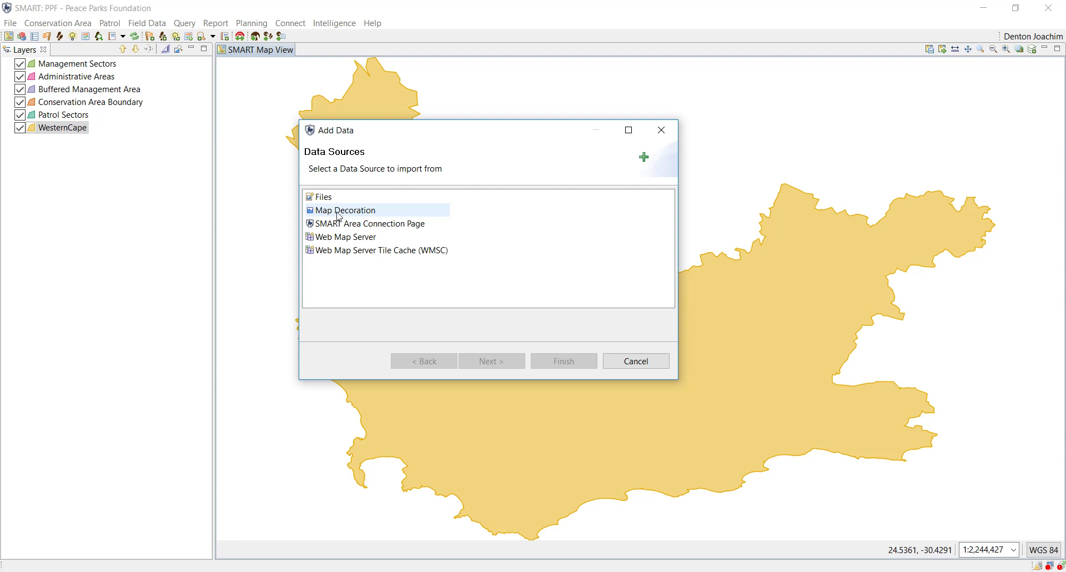
pyautogui.click(339, 214)
pyautogui.click(504, 364)
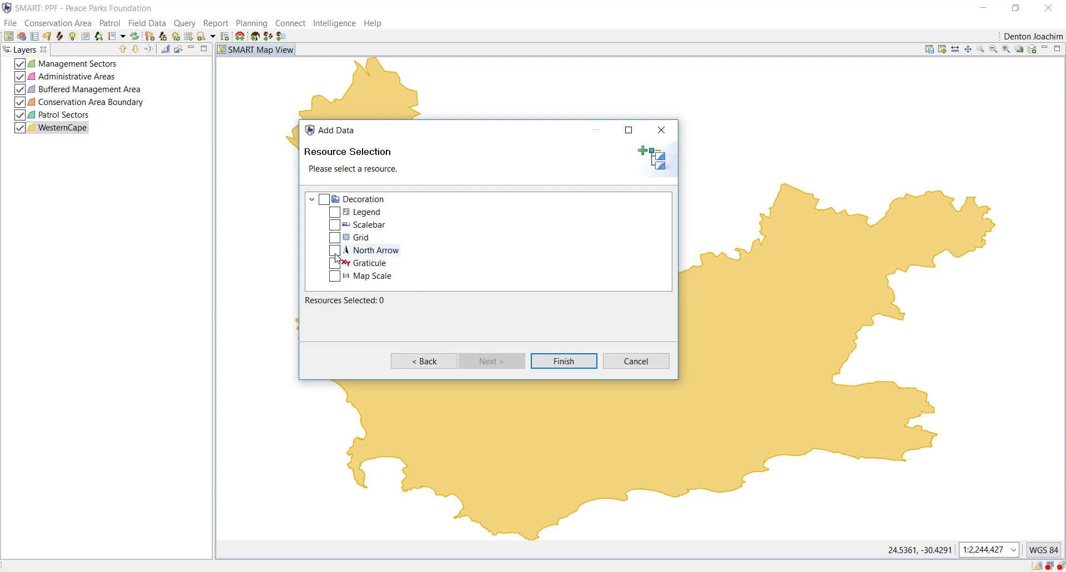
pyautogui.click(335, 250)
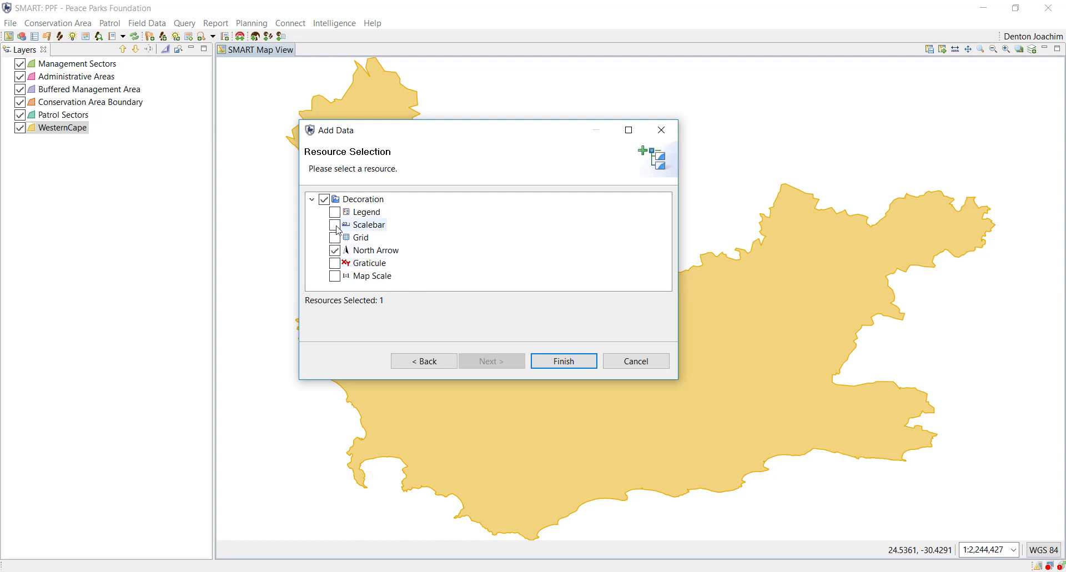
pyautogui.click(335, 214)
pyautogui.click(335, 225)
pyautogui.click(575, 365)
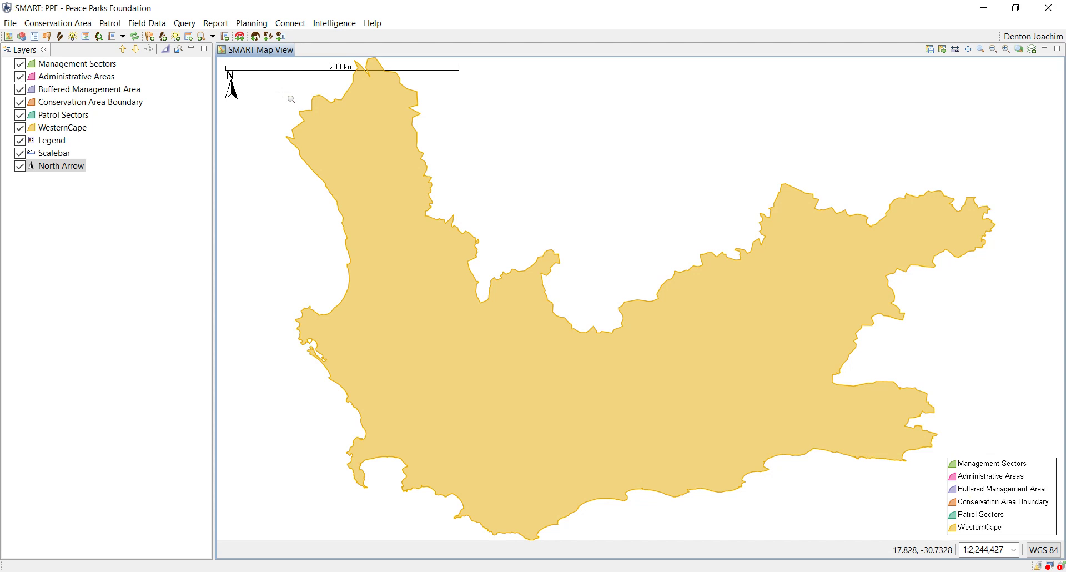
# Switch off Patrol Sectors, Conservation Area Boundary, Buffered Management Area and Management Sectors layers
pyautogui.click(20, 115)
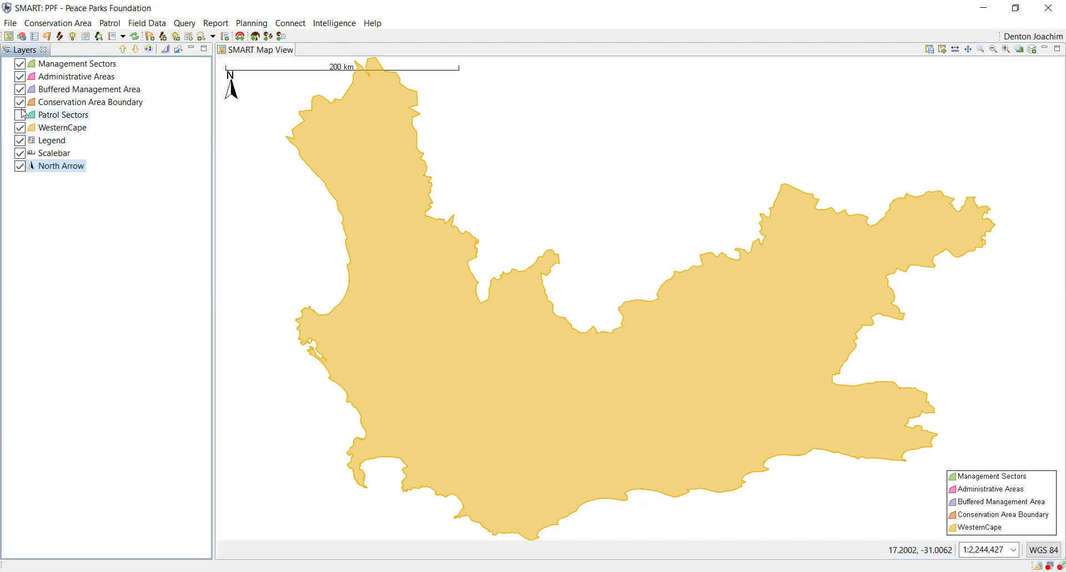
pyautogui.click(20, 102)
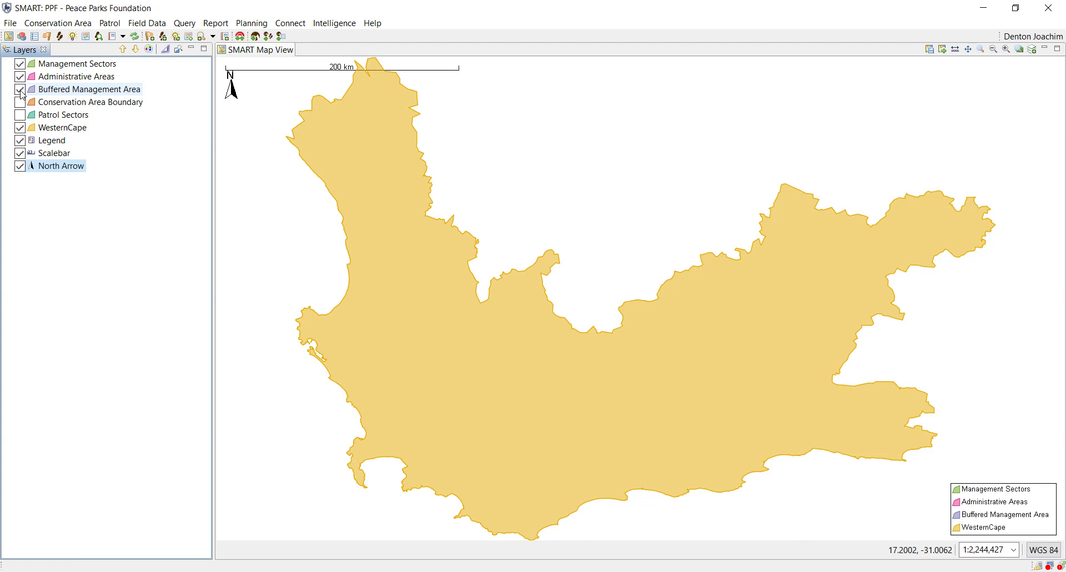
pyautogui.click(21, 90)
pyautogui.click(20, 64)
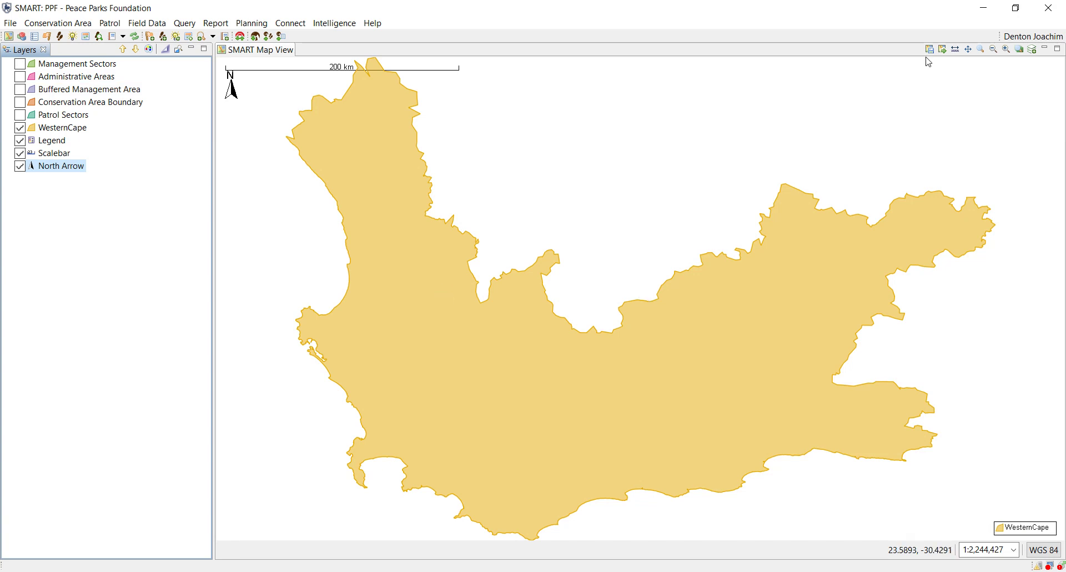
# Set the North Arrow style's horizontal alignment to Right
pyautogui.rightClick(62, 172)
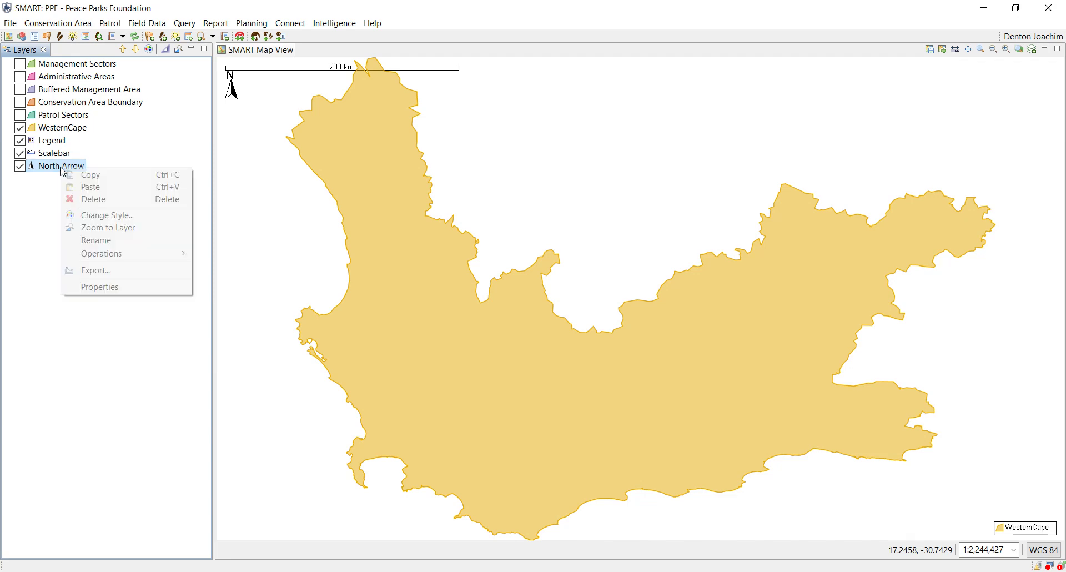
pyautogui.click(106, 216)
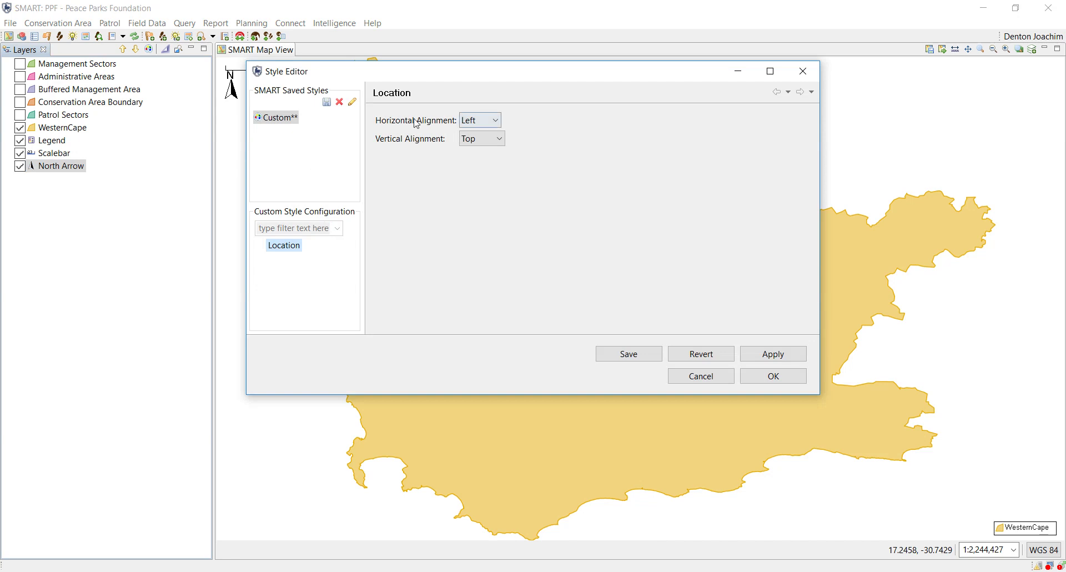
pyautogui.click(492, 120)
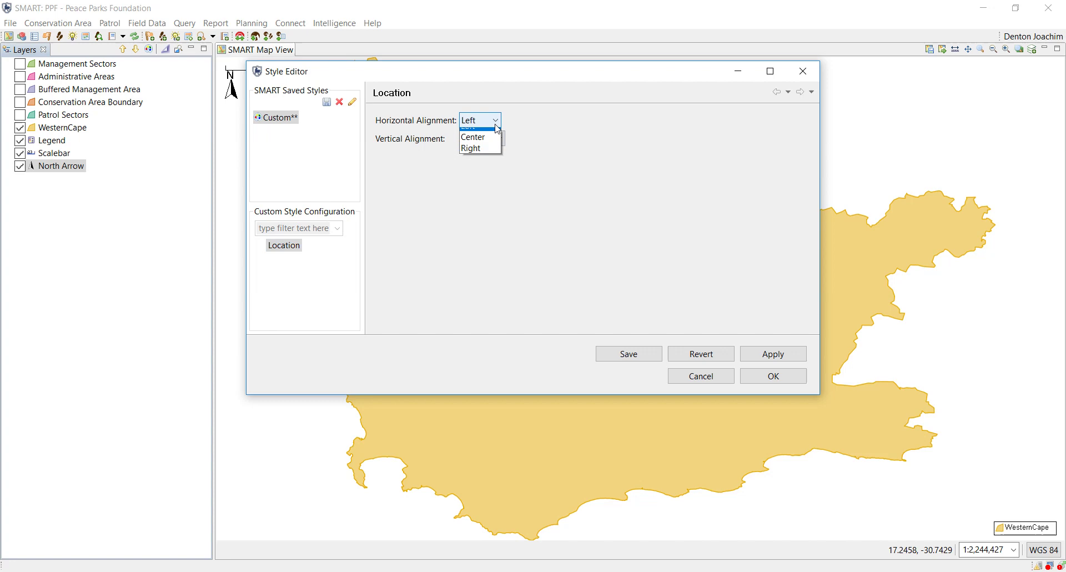
pyautogui.click(485, 158)
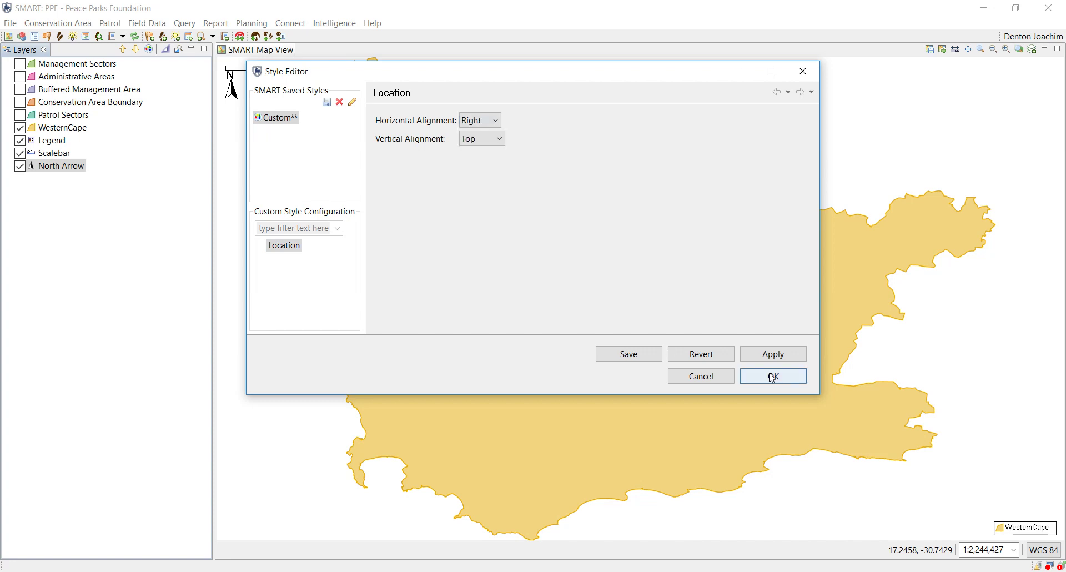
pyautogui.click(772, 377)
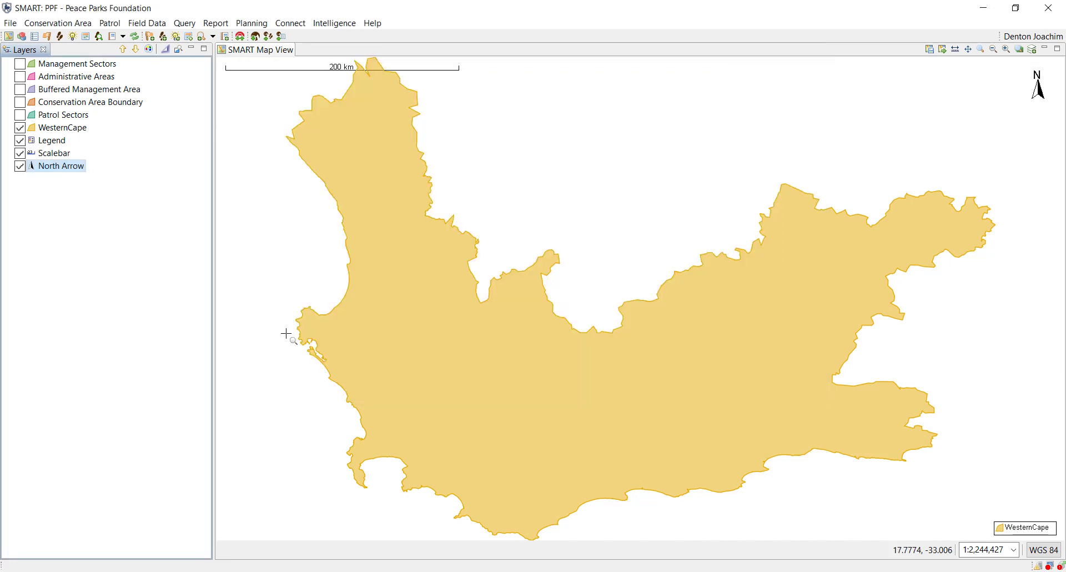
# Set the Scalebar style's vertical alignment to Bottom
pyautogui.rightClick(54, 154)
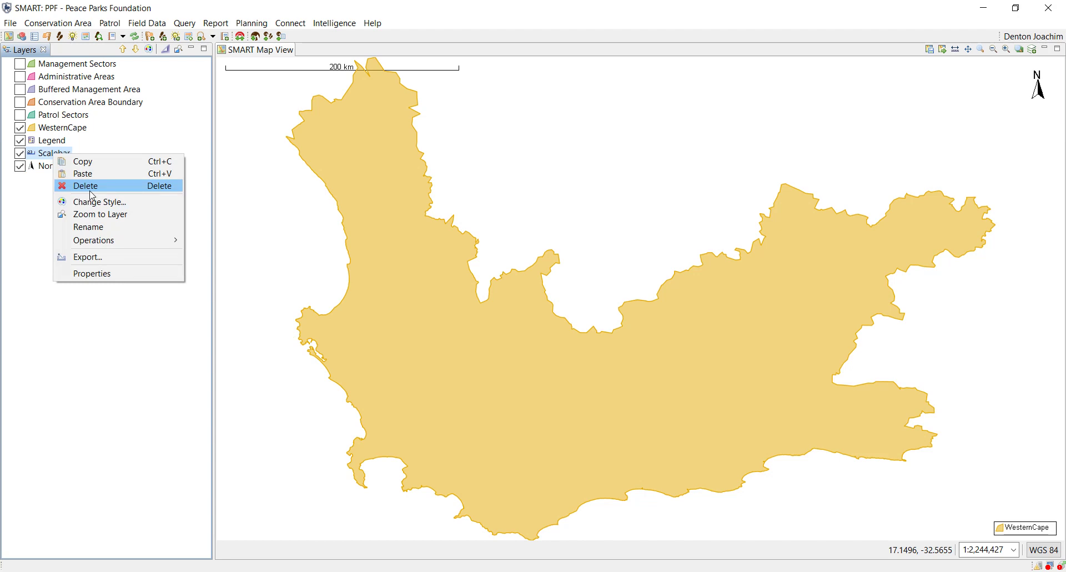
pyautogui.click(93, 201)
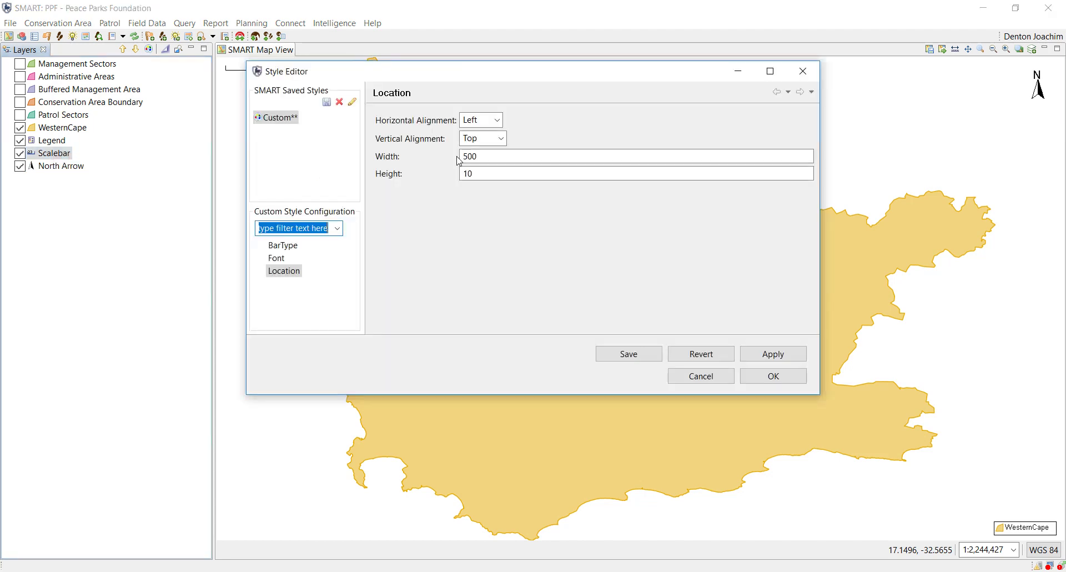
pyautogui.click(502, 138)
pyautogui.click(489, 175)
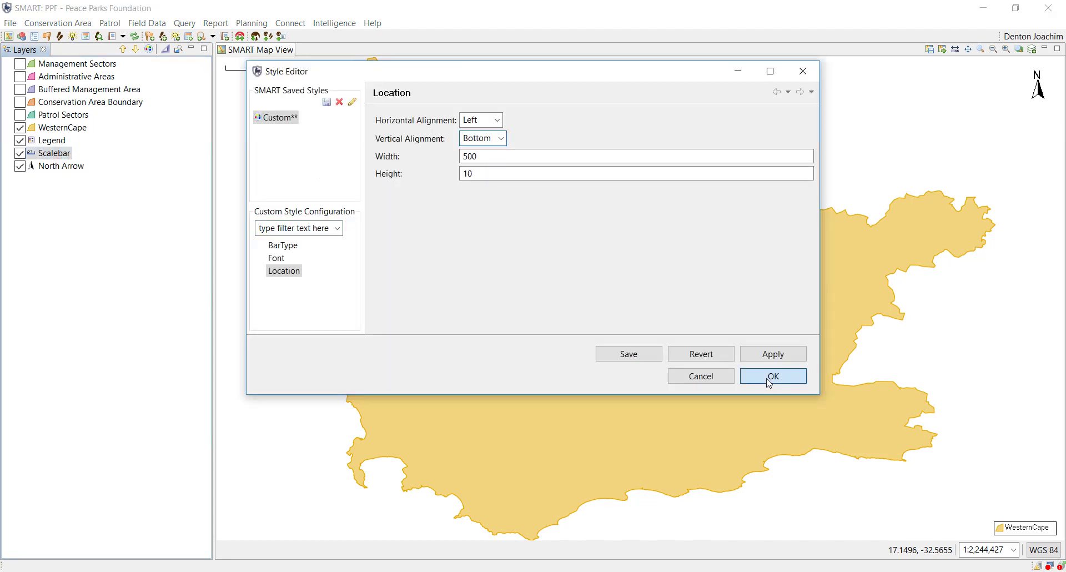
pyautogui.click(769, 383)
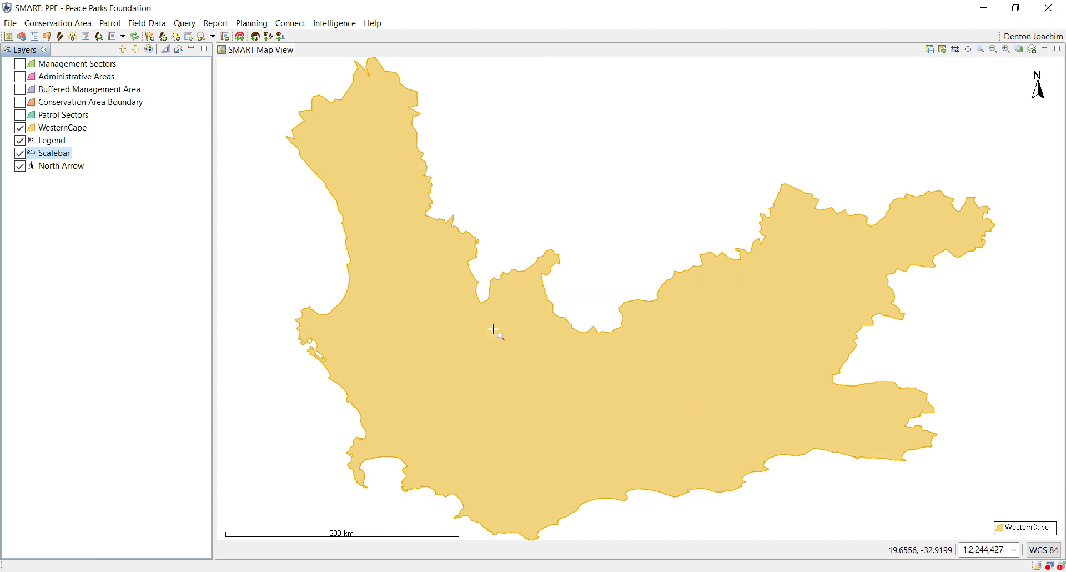
# Save the current map, overwriting the existing WesternCapTest basemap
pyautogui.click(930, 50)
pyautogui.click(314, 253)
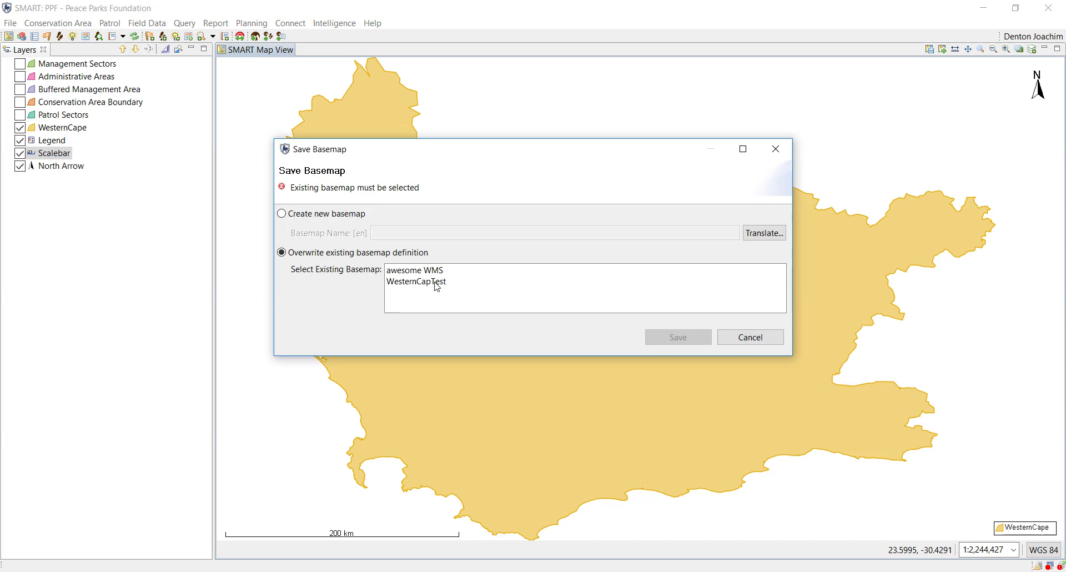
pyautogui.click(427, 281)
pyautogui.click(695, 338)
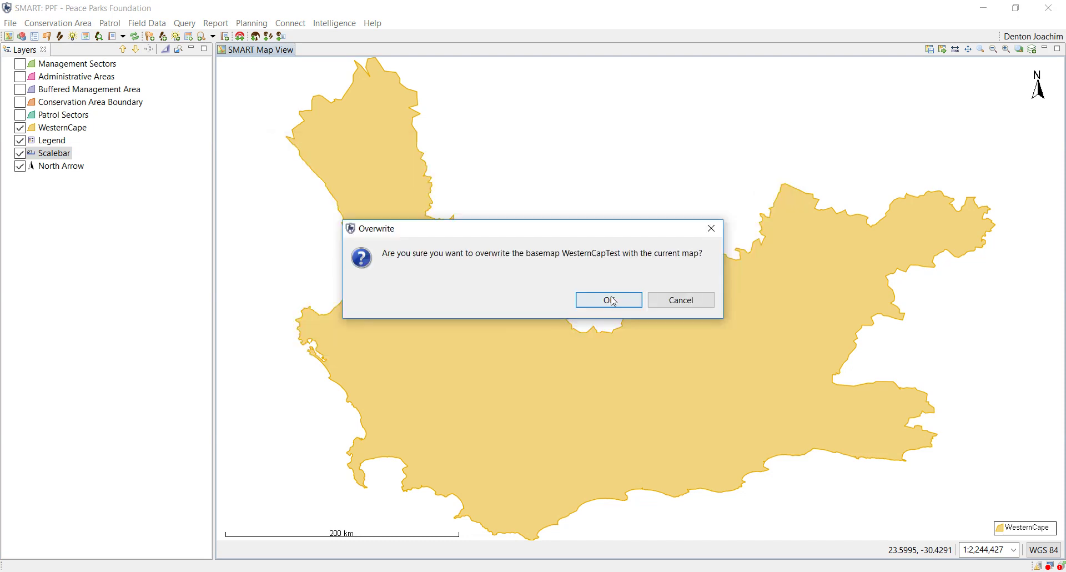
pyautogui.click(612, 300)
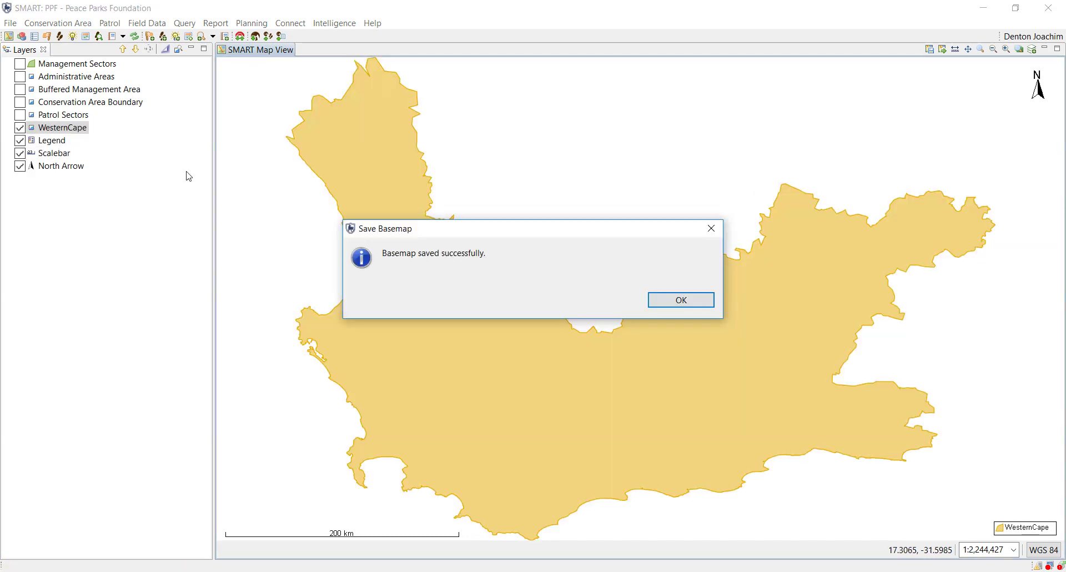
pyautogui.click(656, 300)
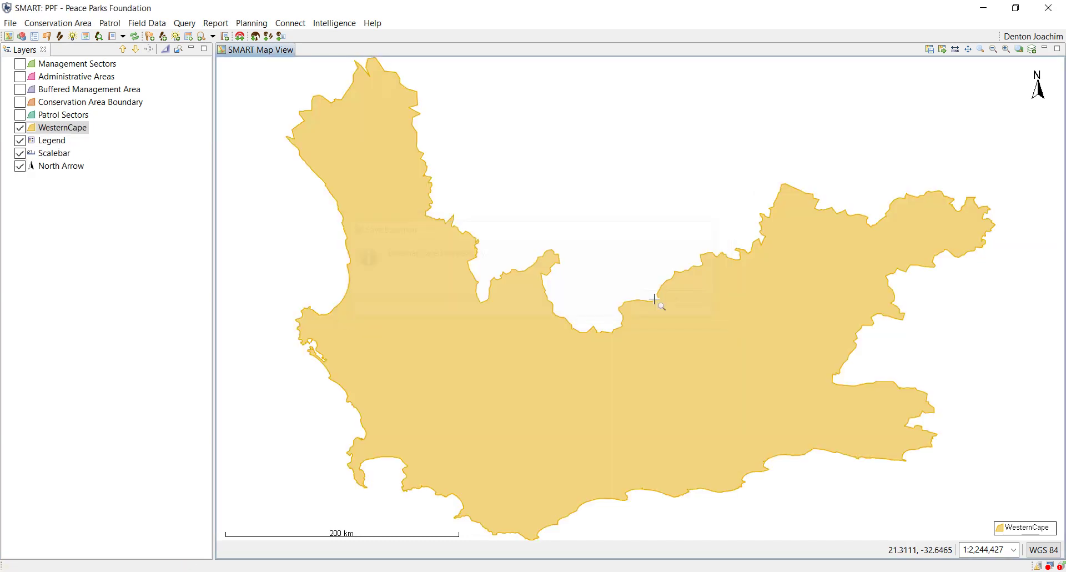
# In Manage Basemaps, set WesternCapTest as the default basemap
pyautogui.click(56, 23)
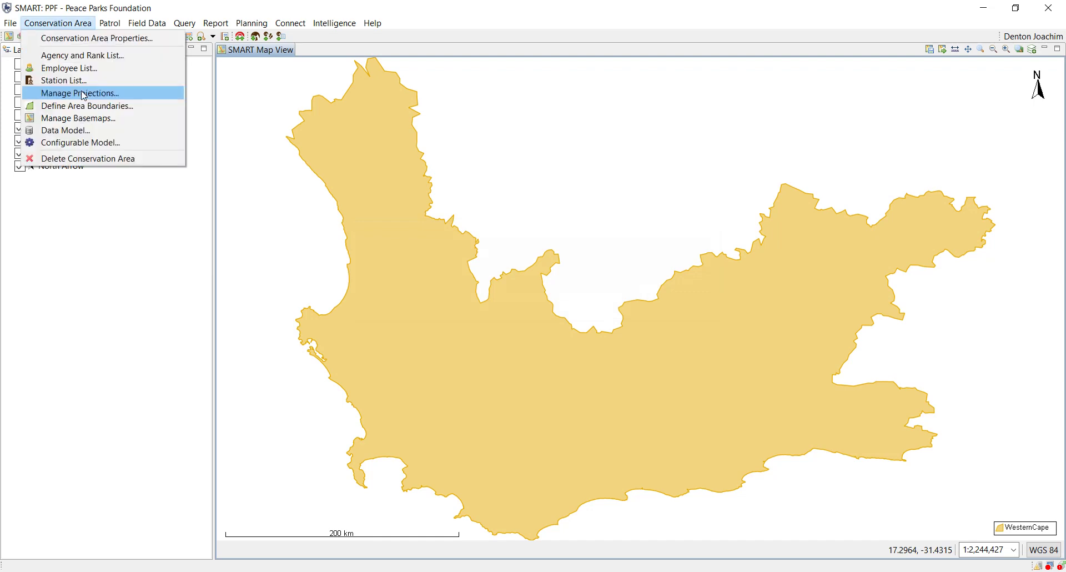
pyautogui.click(114, 122)
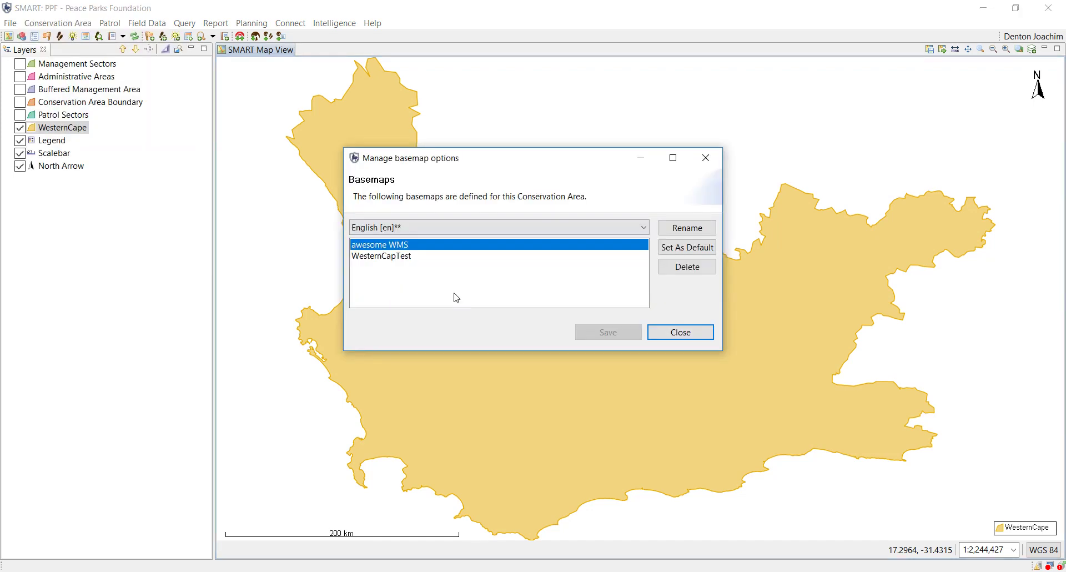
pyautogui.press('Down')
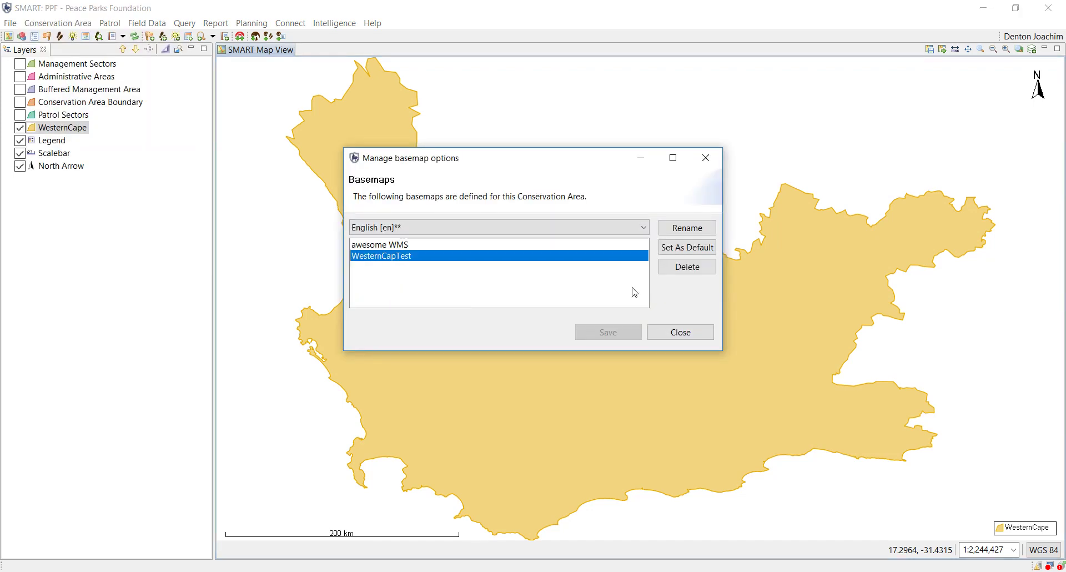
pyautogui.click(694, 252)
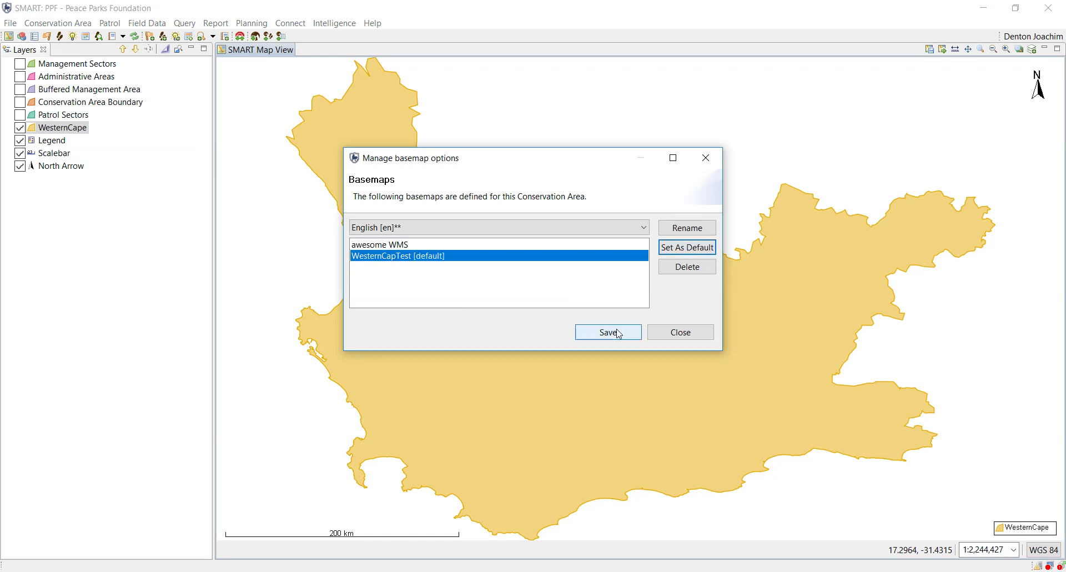
pyautogui.click(700, 332)
# Open New Report [000004] for editing from View Reports, then cancel the Set map bounds window
pyautogui.click(215, 23)
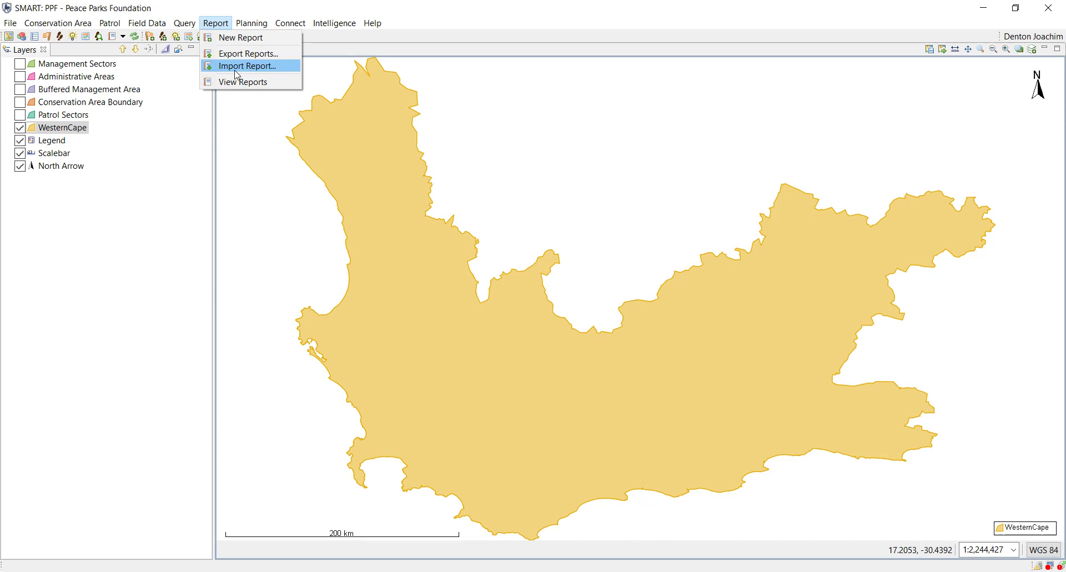
pyautogui.click(222, 35)
pyautogui.click(83, 118)
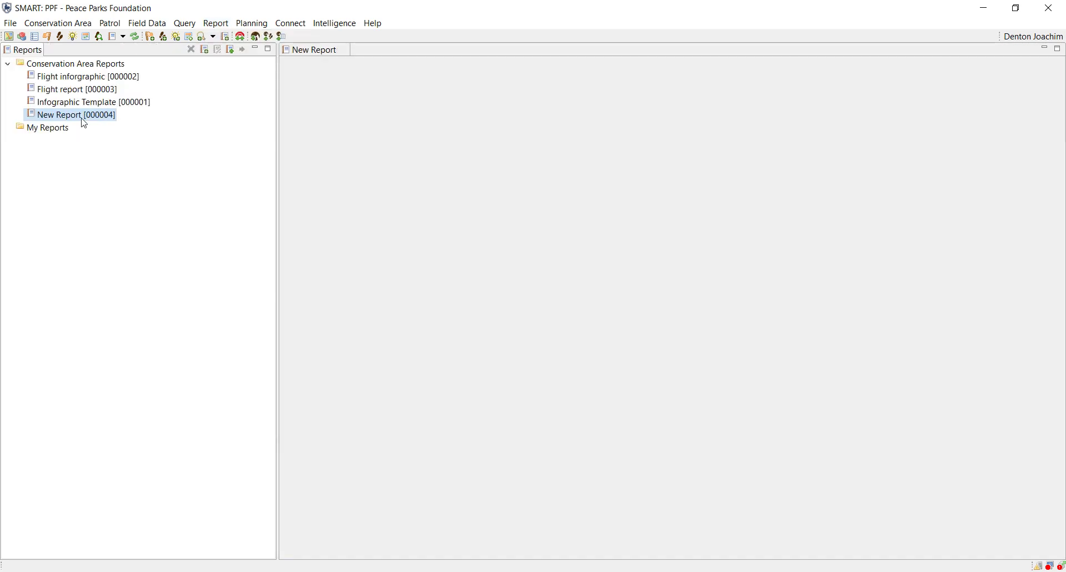
pyautogui.rightClick(84, 123)
pyautogui.click(126, 143)
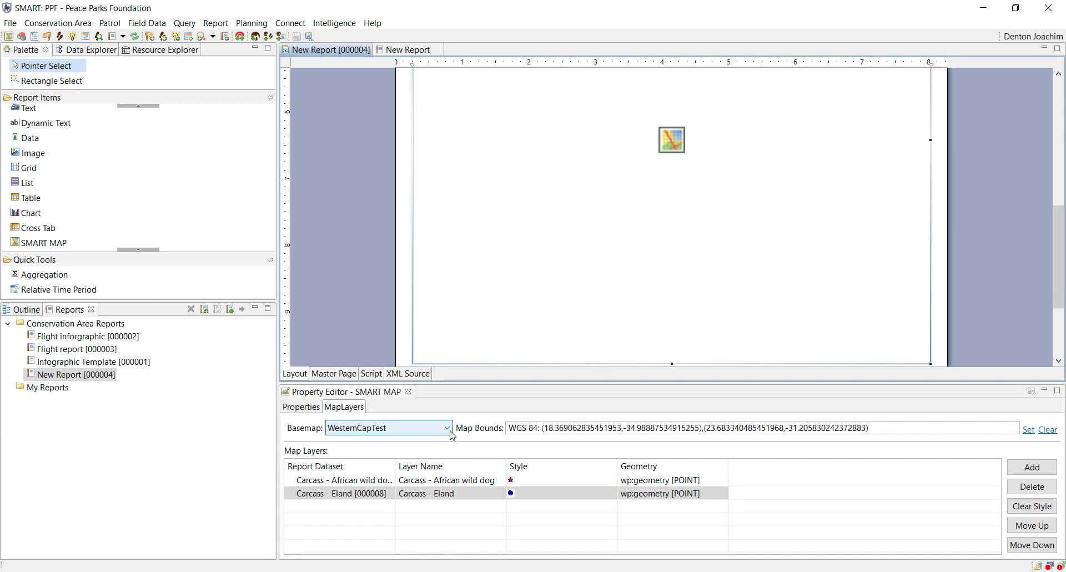
pyautogui.click(1027, 429)
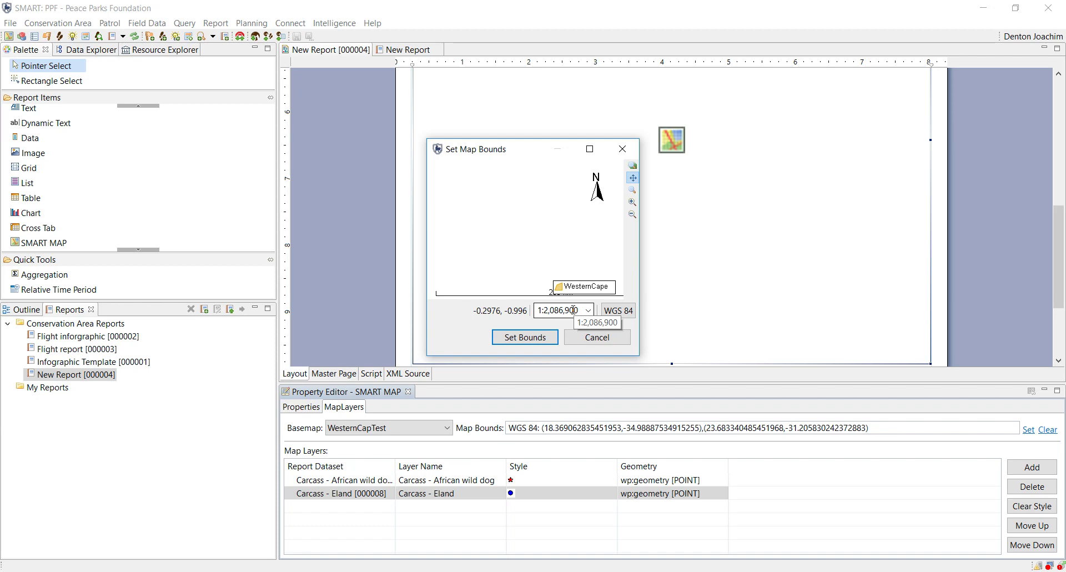
pyautogui.click(620, 341)
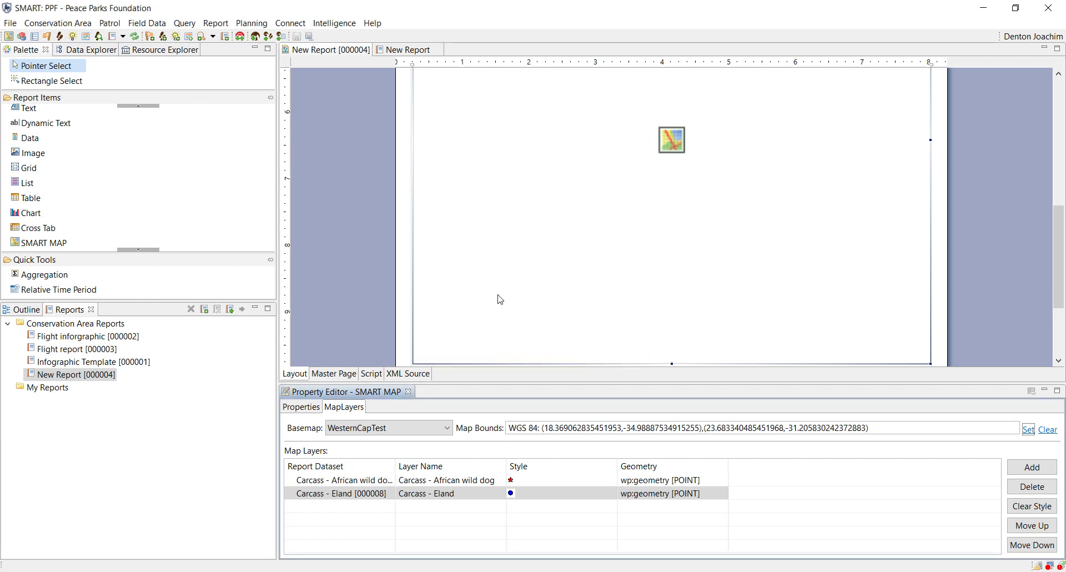
# Run New Report [000004] with the default date range and scroll through its preview
pyautogui.rightClick(82, 374)
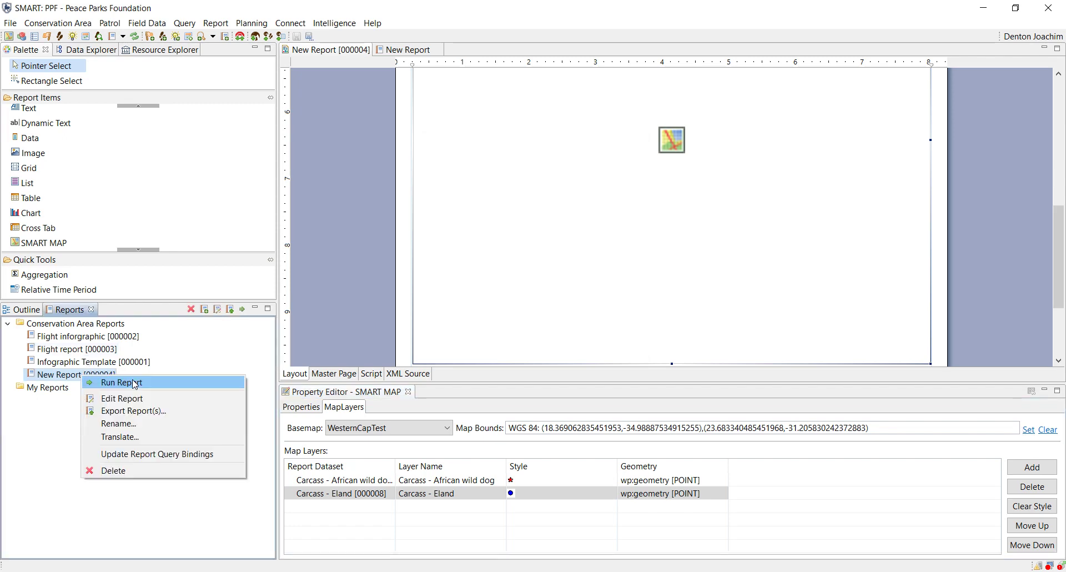
pyautogui.click(135, 383)
pyautogui.click(609, 332)
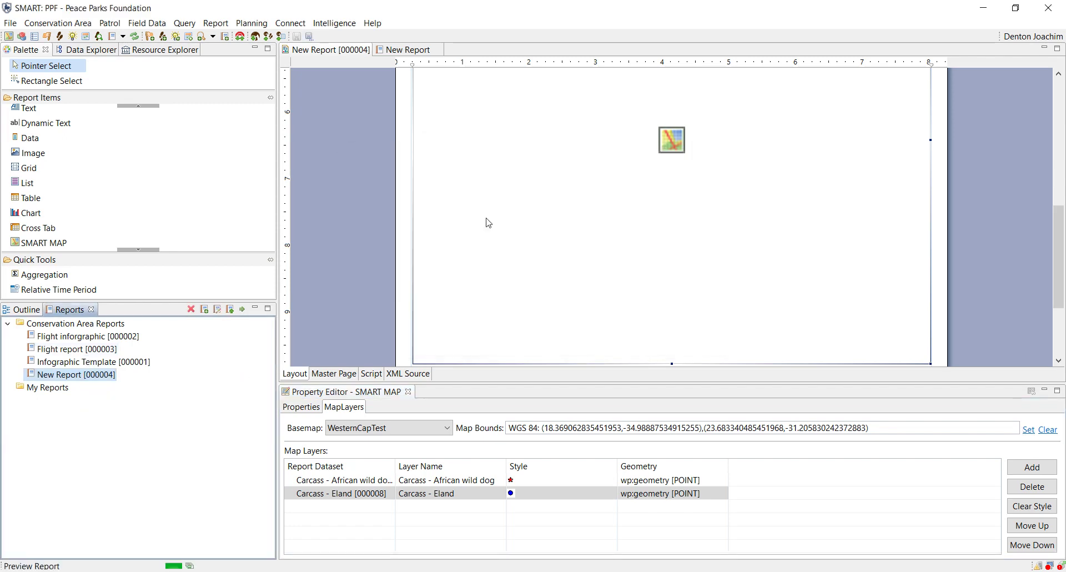
pyautogui.click(392, 49)
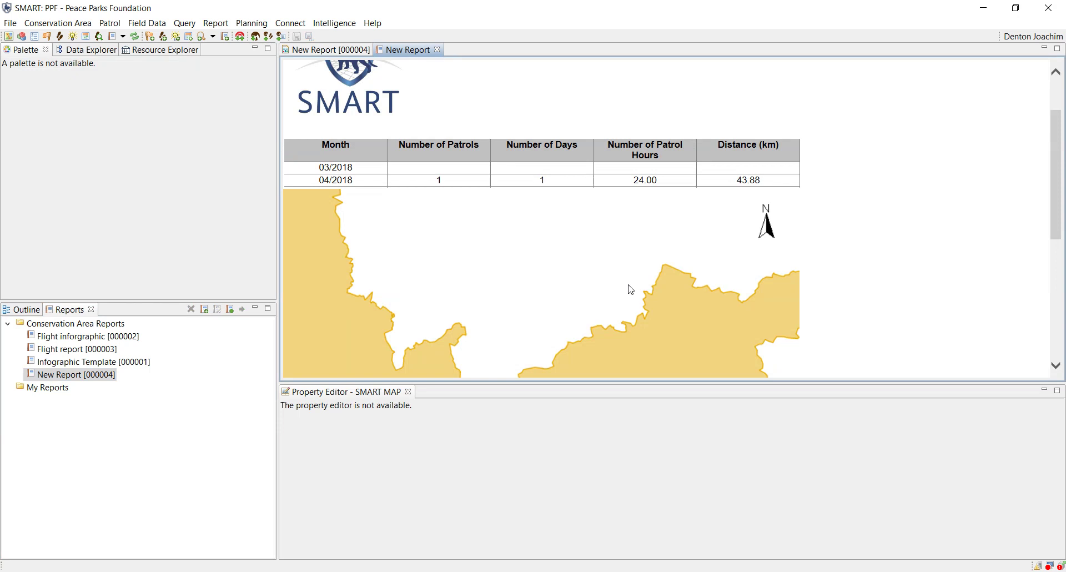
pyautogui.scroll(-3, 631, 289)
pyautogui.scroll(-3, 689, 350)
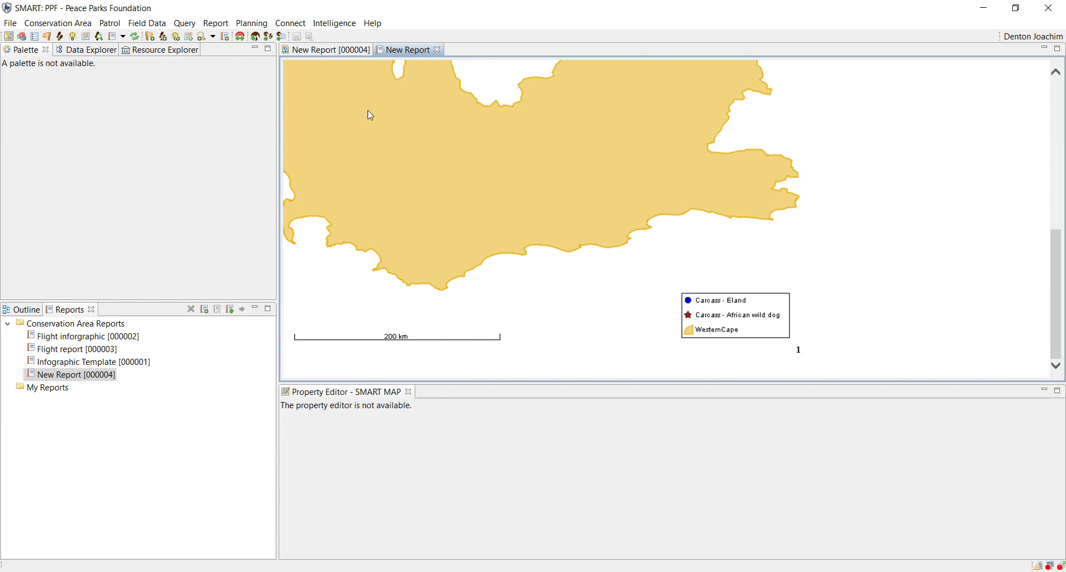
# Back on the layout, select the patrol table's grid and show it in the Outline tree
pyautogui.click(319, 52)
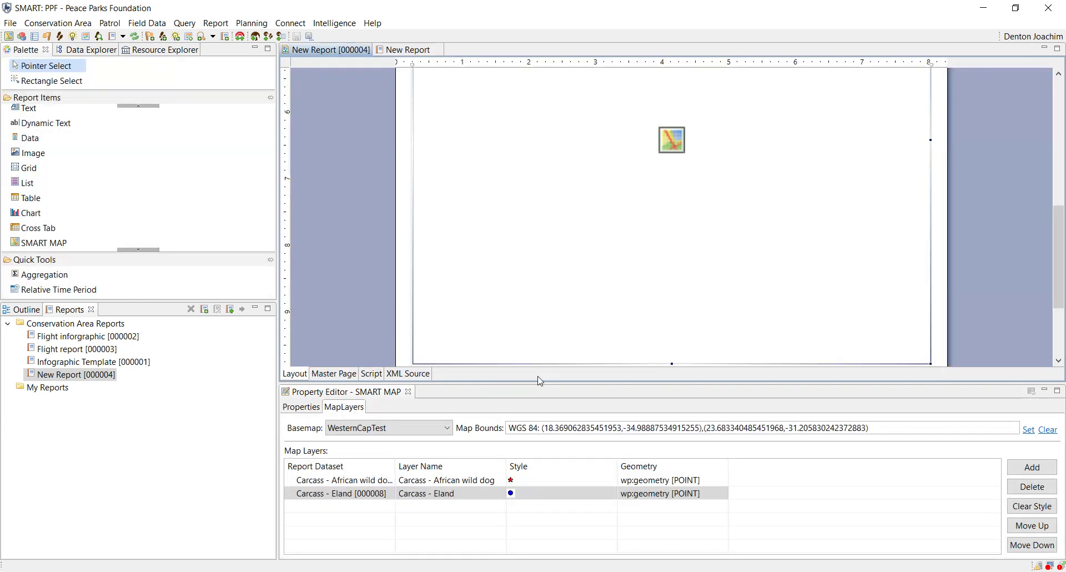
pyautogui.scroll(3, 971, 298)
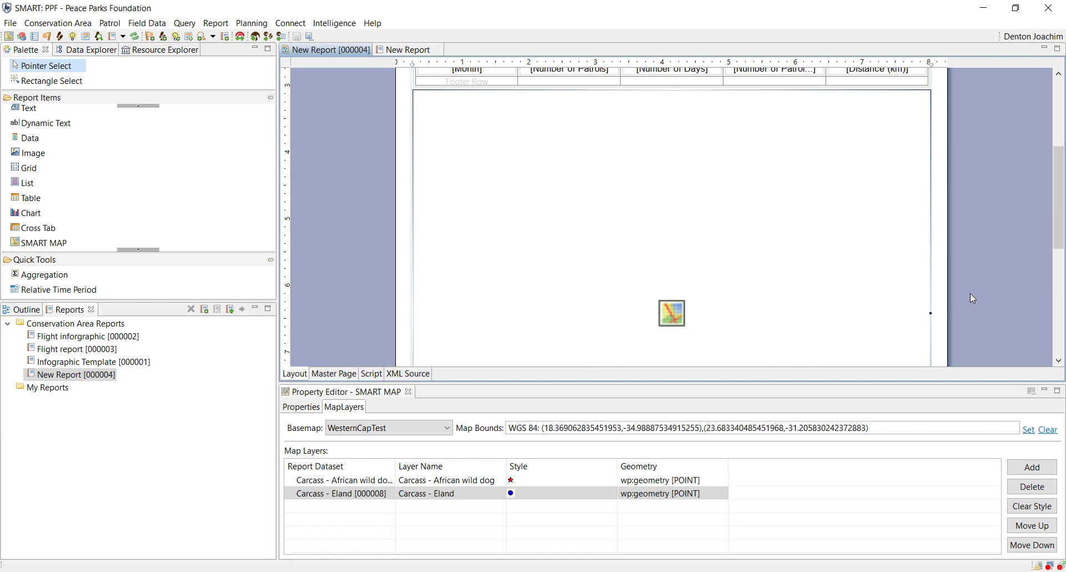
pyautogui.scroll(1, 971, 294)
pyautogui.moveTo(446, 131)
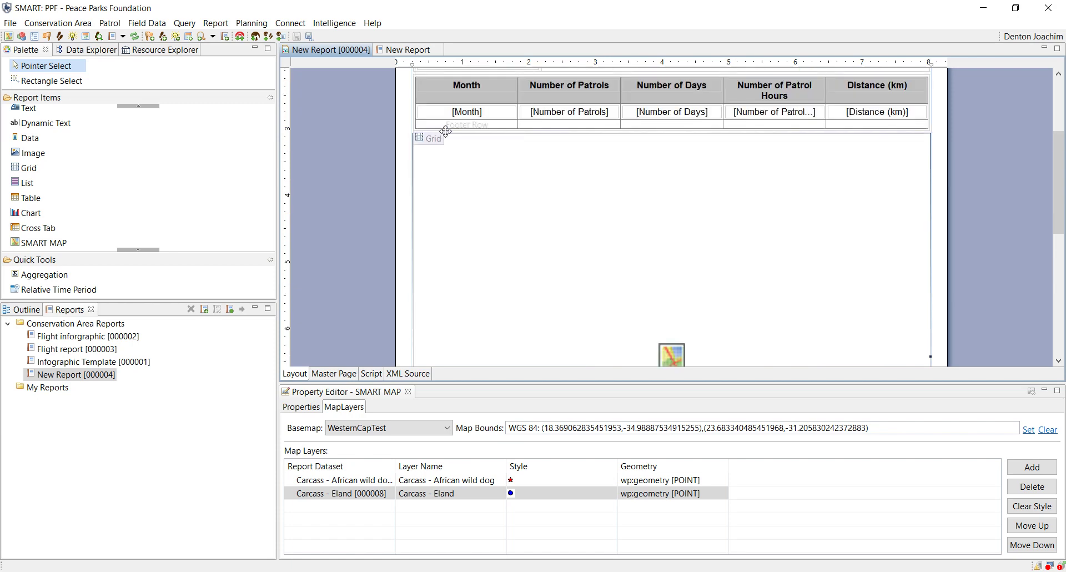
pyautogui.click(422, 140)
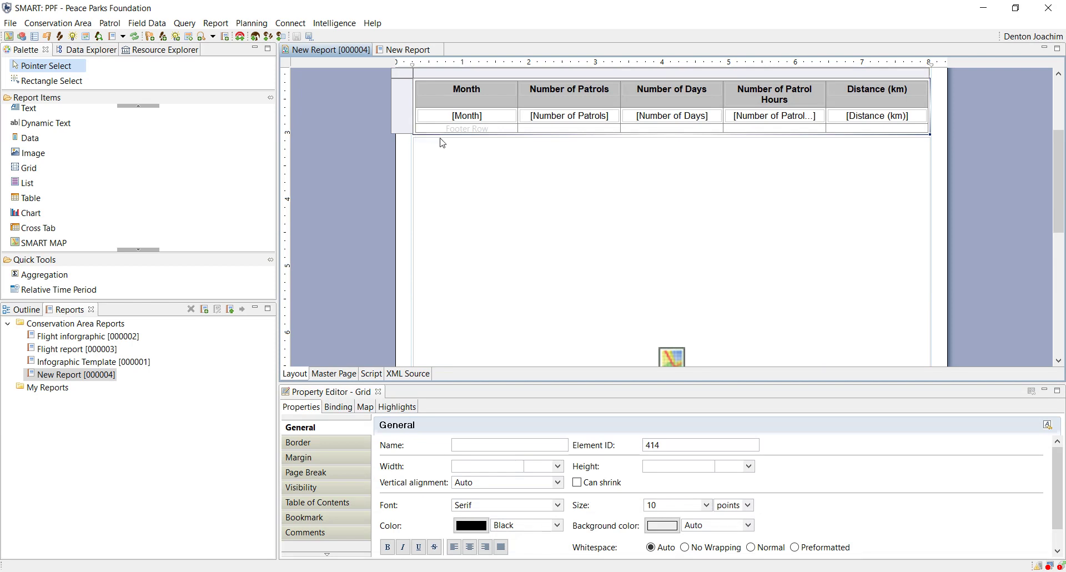
pyautogui.click(15, 311)
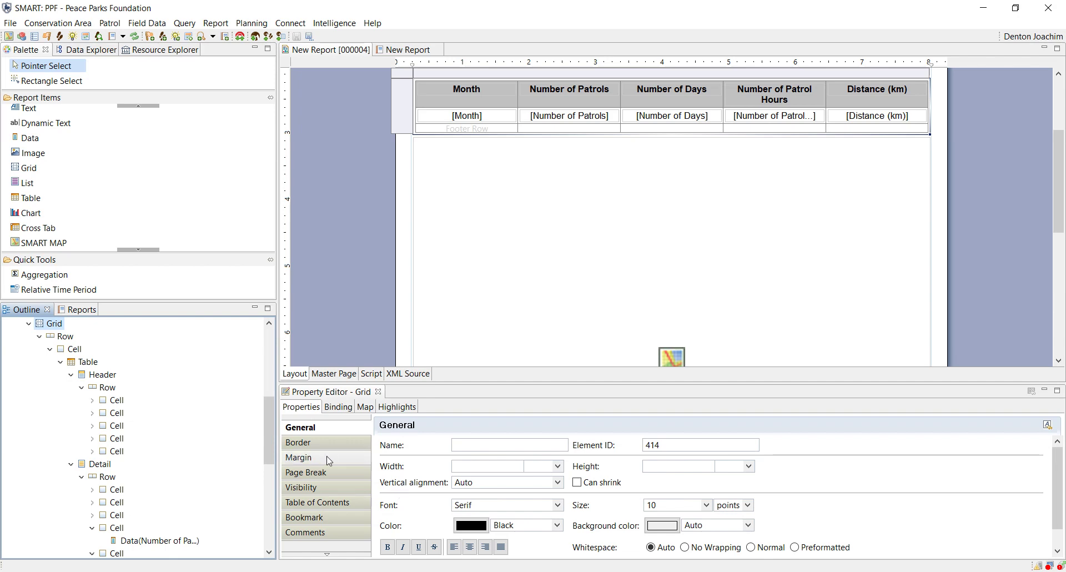
pyautogui.click(327, 554)
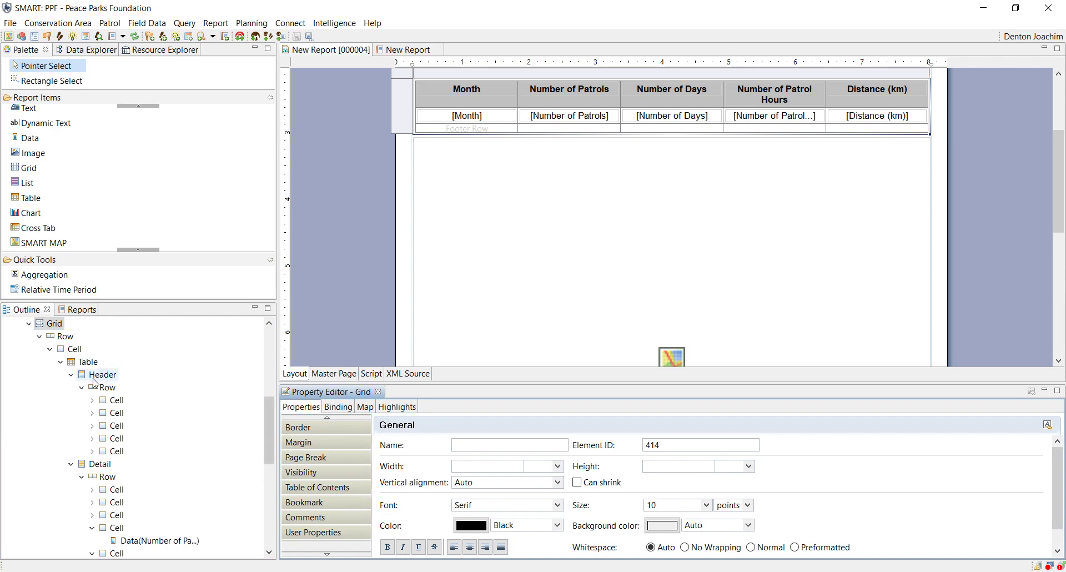
# Set the patrol table cell's bottom padding to 15 points
pyautogui.click(77, 350)
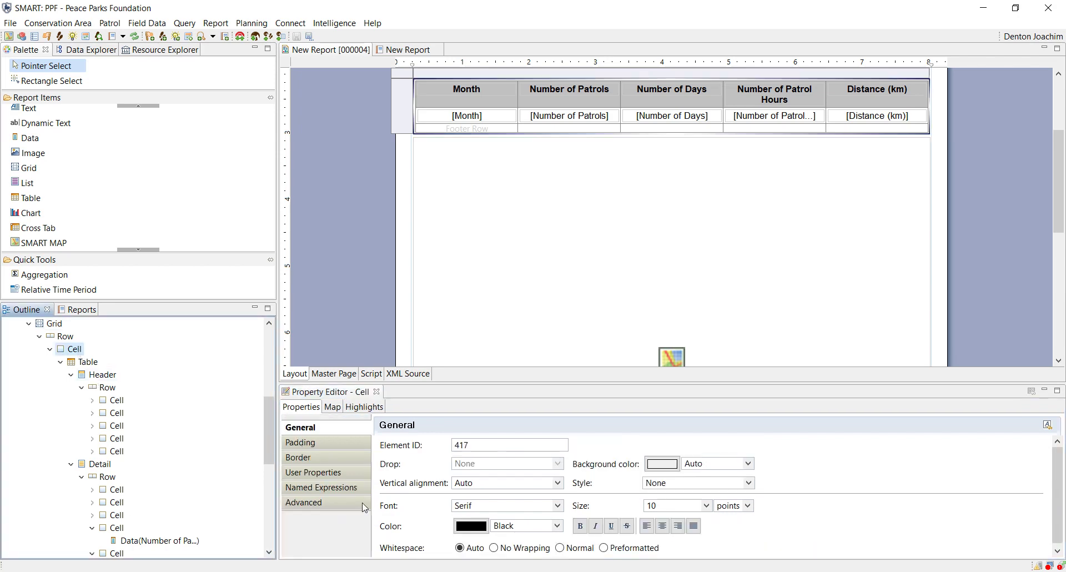
pyautogui.click(321, 459)
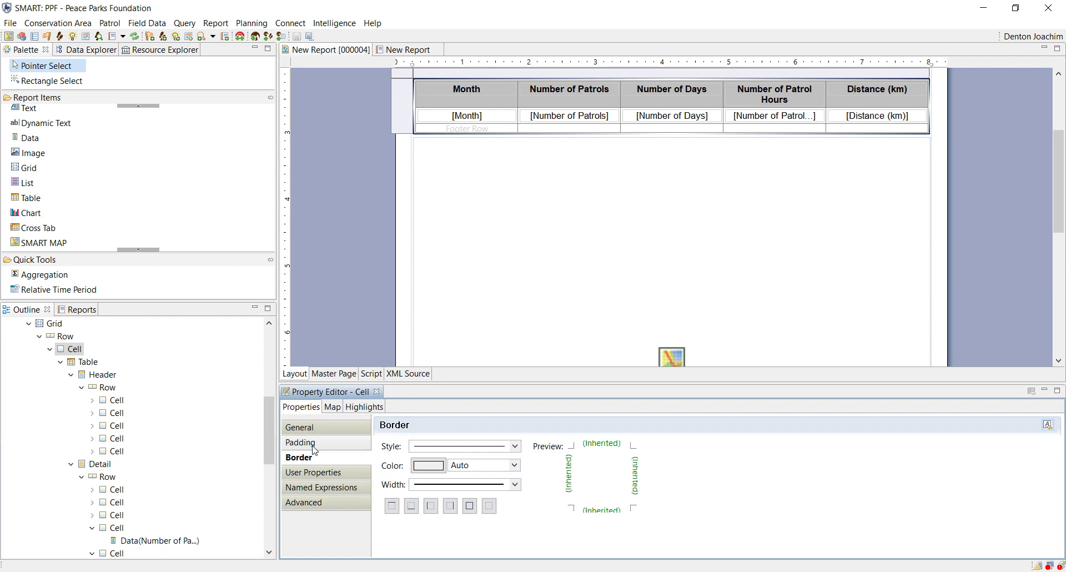
pyautogui.click(314, 443)
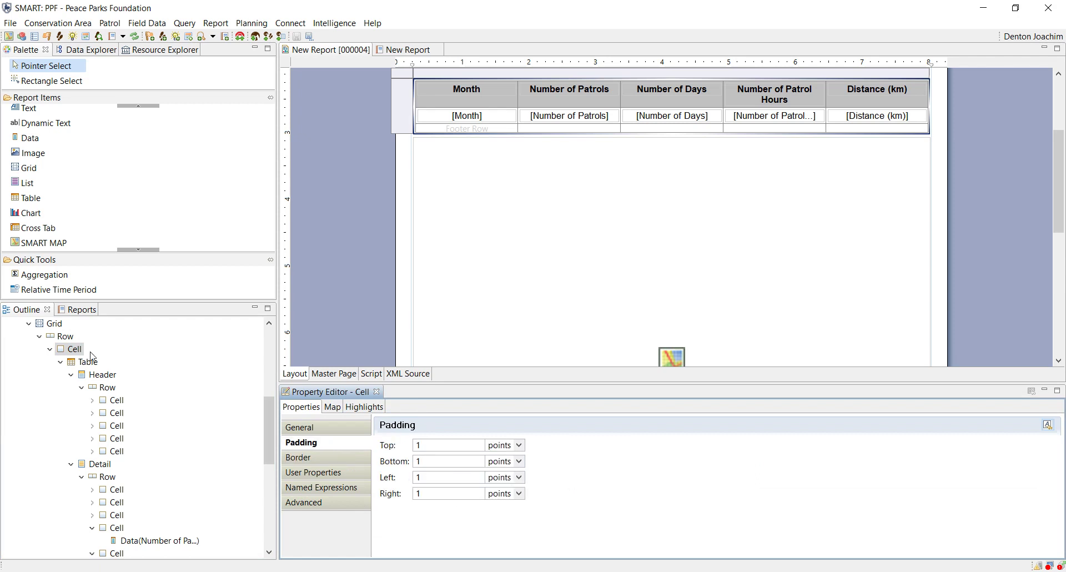
pyautogui.doubleClick(419, 462)
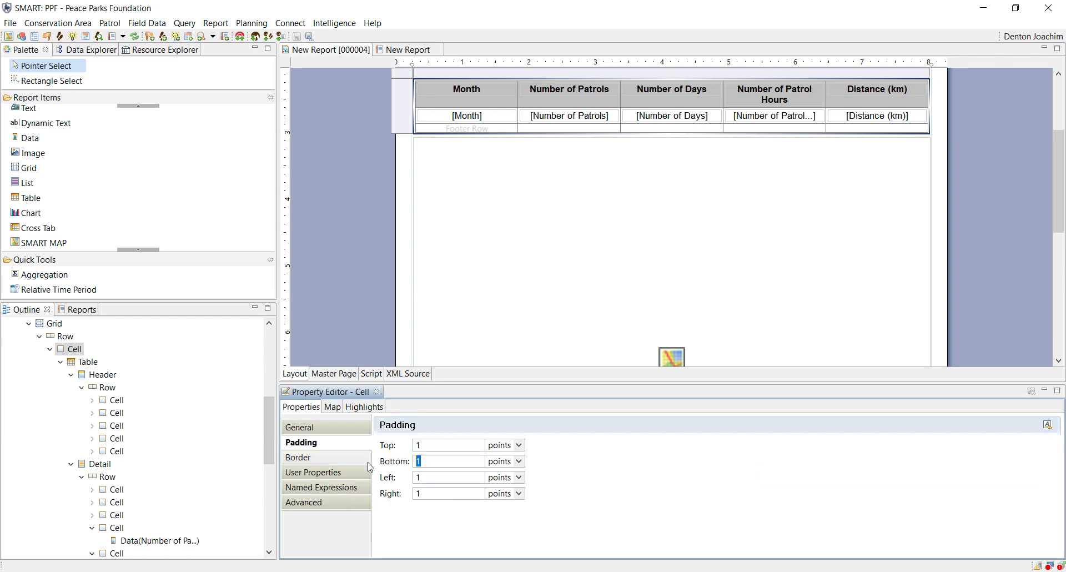
pyautogui.write('15')
pyautogui.press('Return')
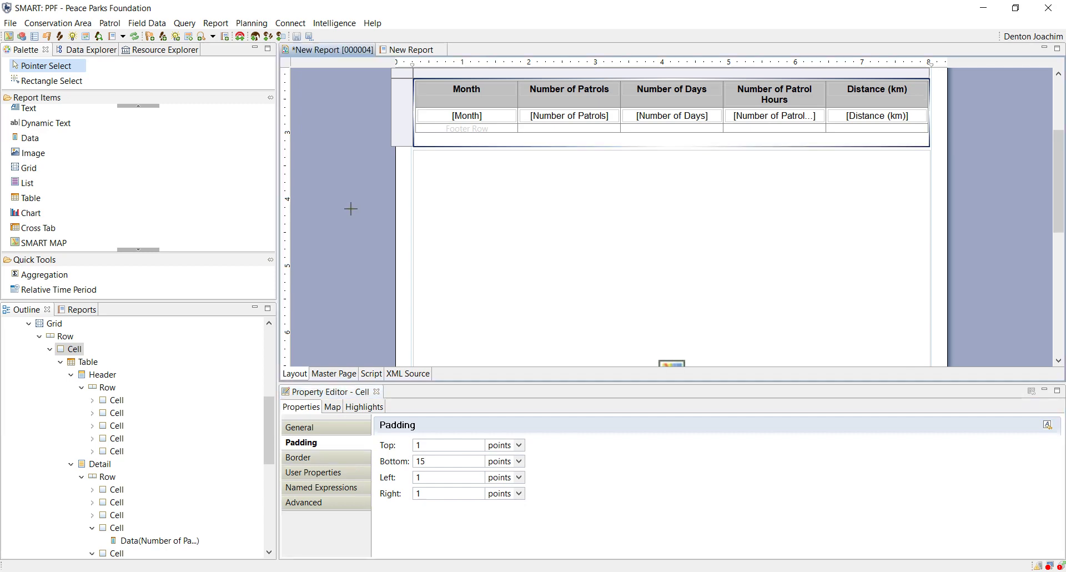
pyautogui.click(351, 209)
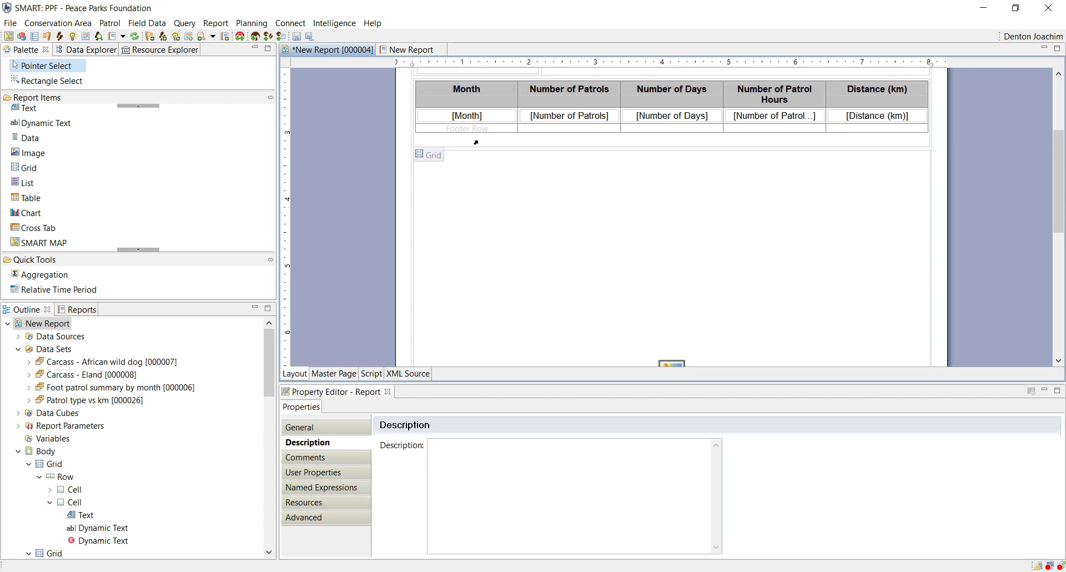
# Save the layout, rerun New Report [000004] and scroll the regenerated preview
pyautogui.click(297, 37)
pyautogui.click(78, 310)
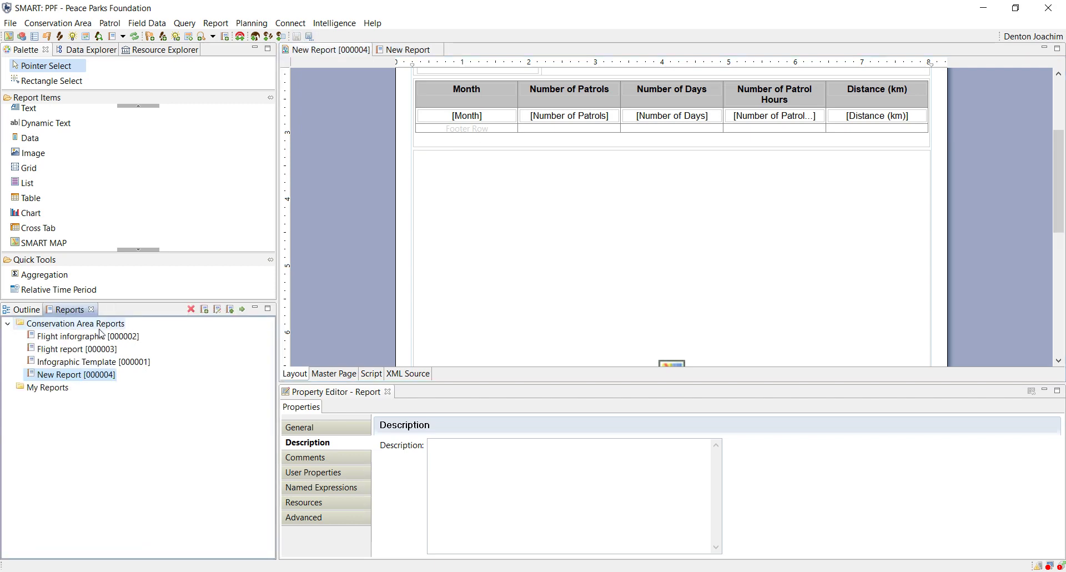
pyautogui.rightClick(73, 381)
pyautogui.click(105, 385)
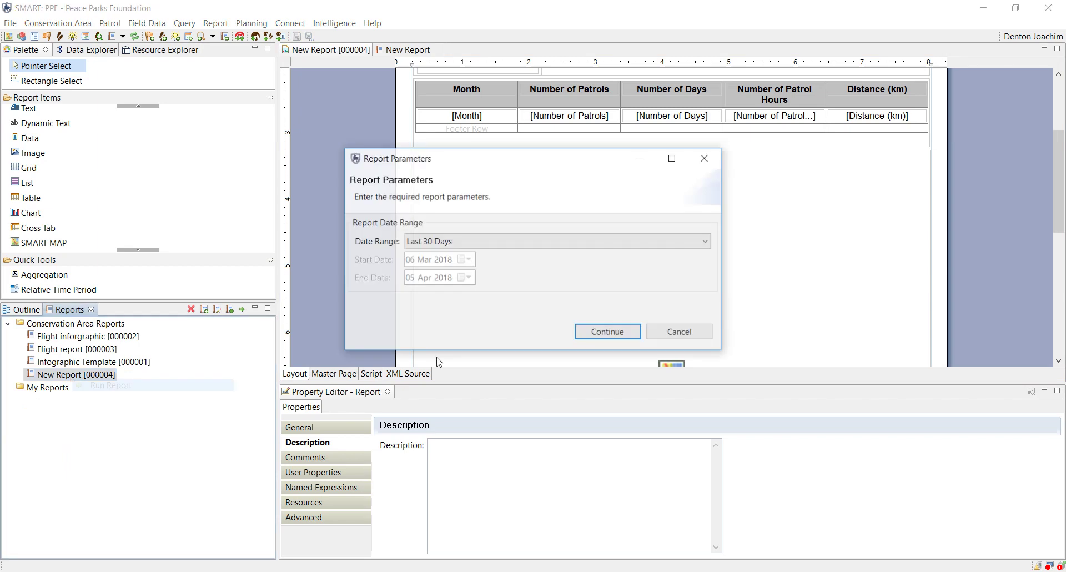
pyautogui.click(620, 333)
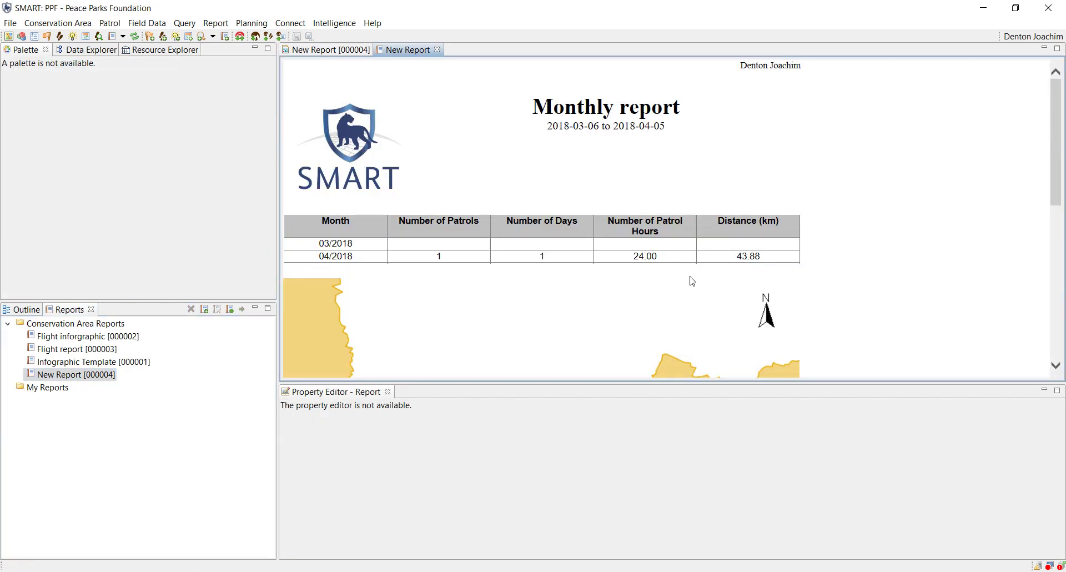
pyautogui.scroll(-3, 448, 240)
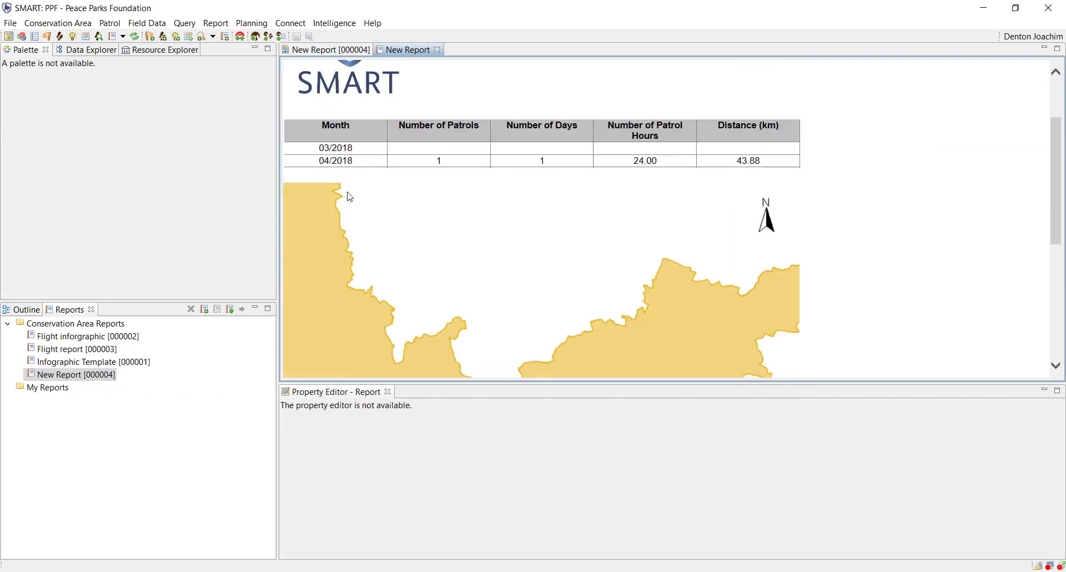
# Select the map below the patrol table and browse its Border and Margin properties
pyautogui.click(330, 51)
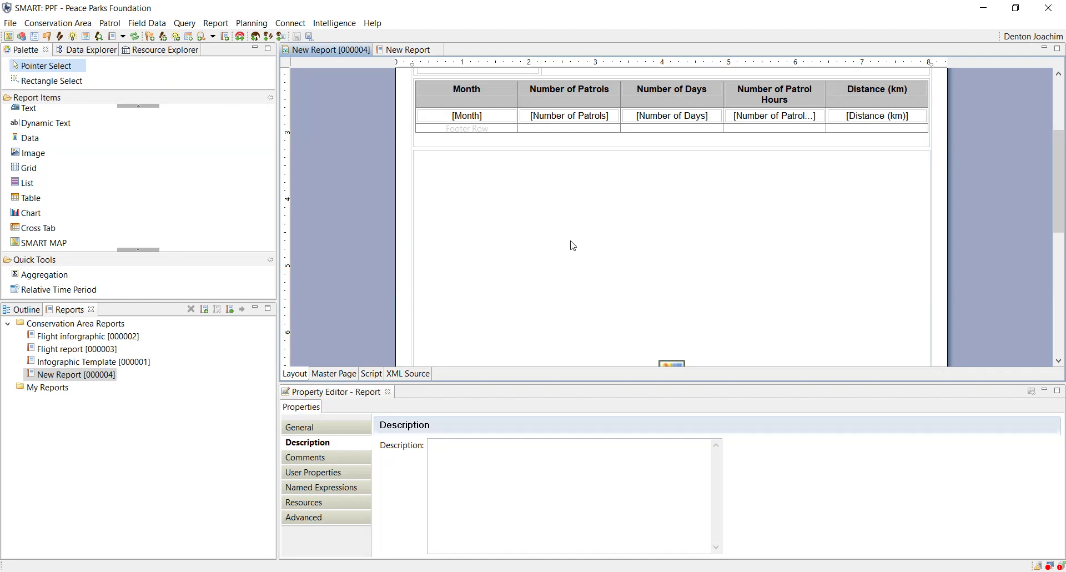
pyautogui.click(573, 246)
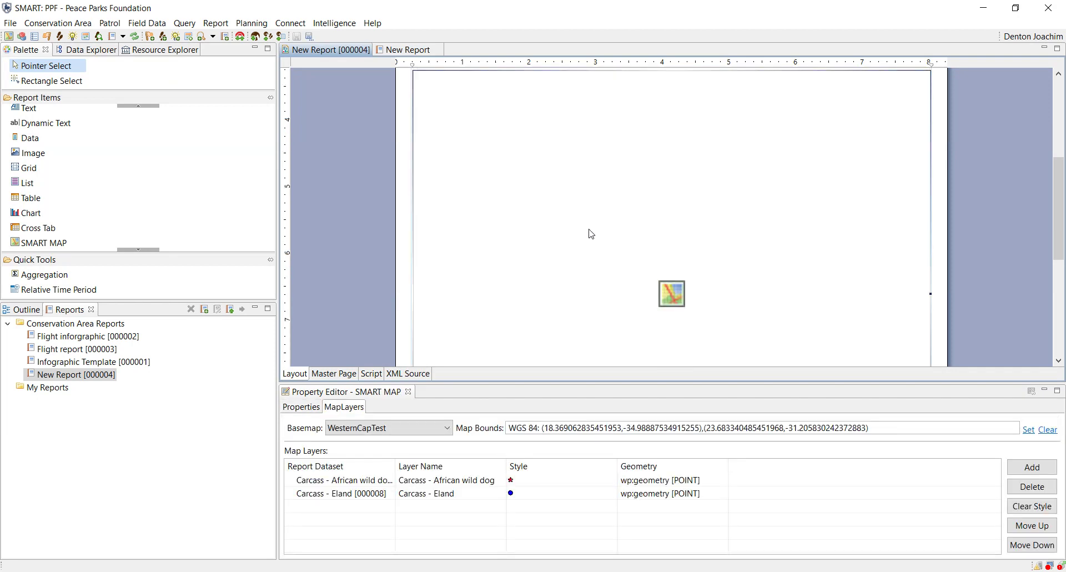
pyautogui.click(315, 409)
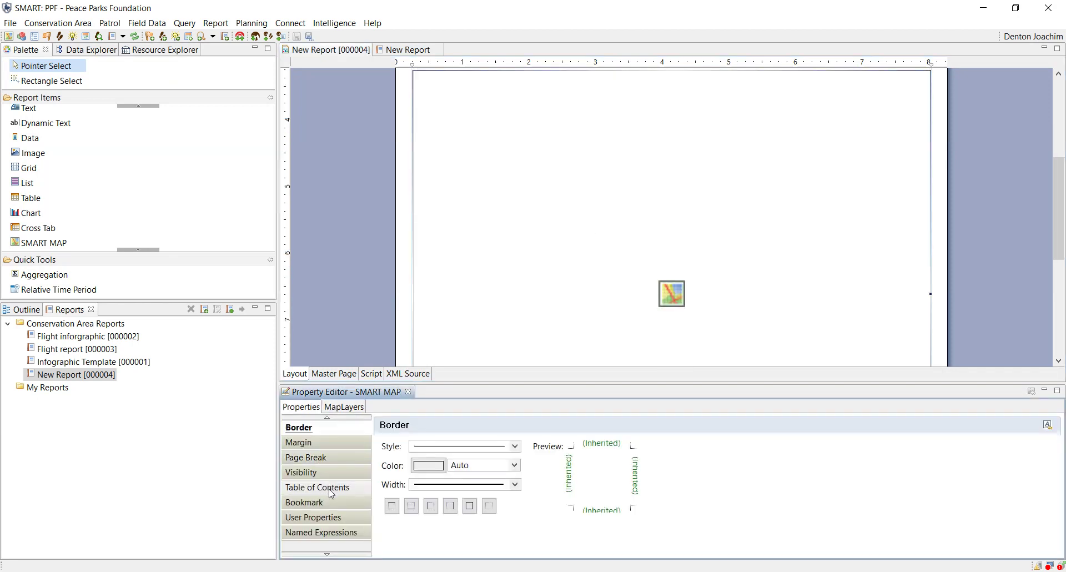
pyautogui.click(328, 417)
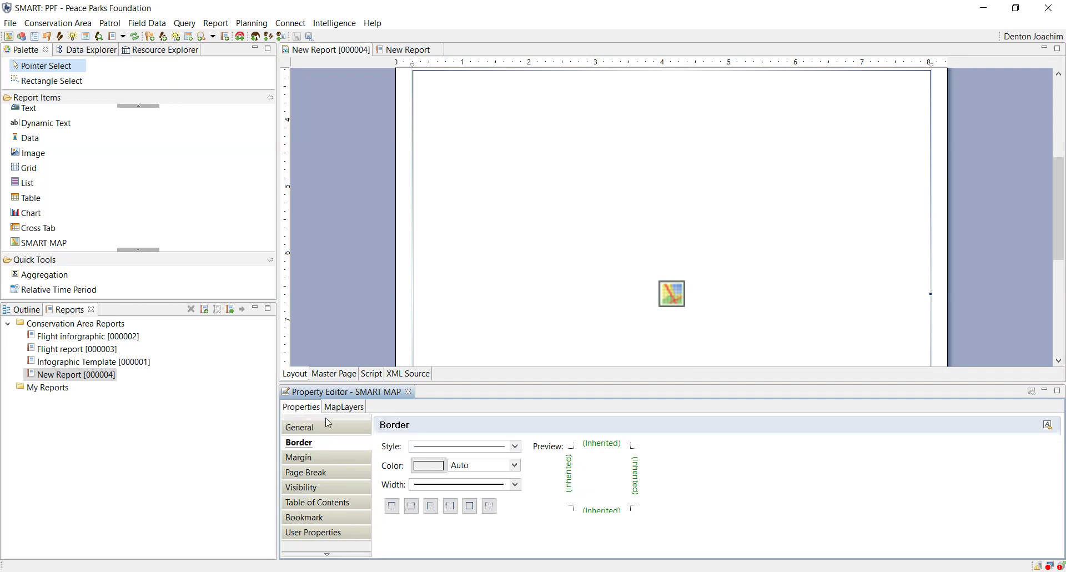
pyautogui.click(328, 554)
pyautogui.click(328, 554)
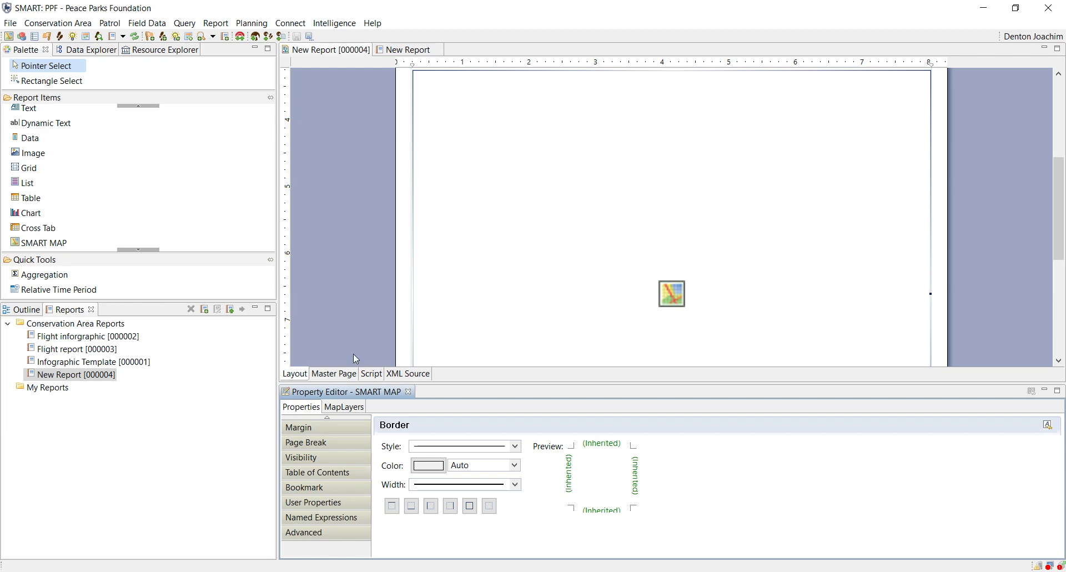
pyautogui.scroll(3, 353, 354)
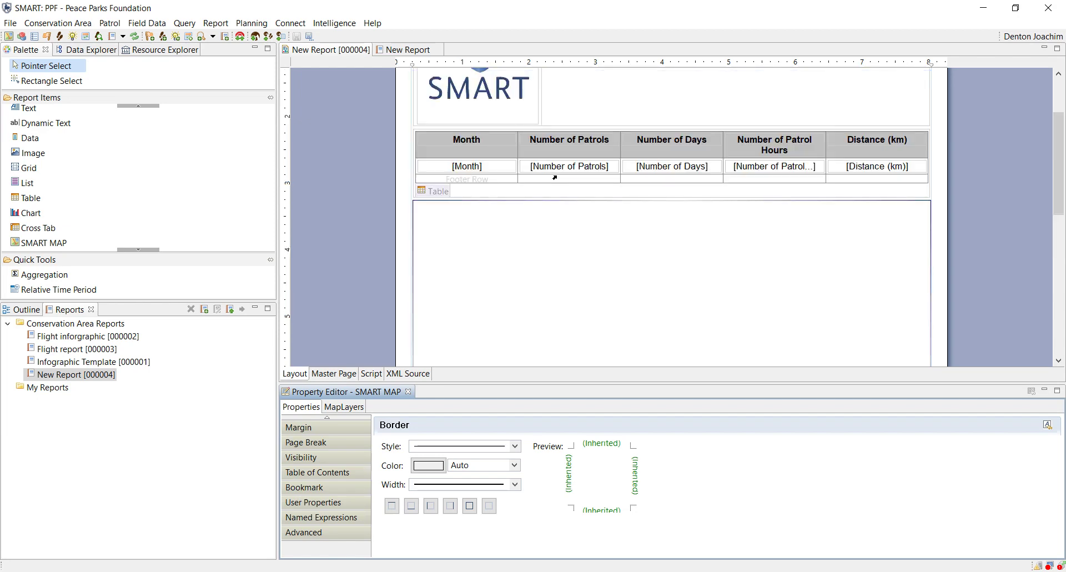